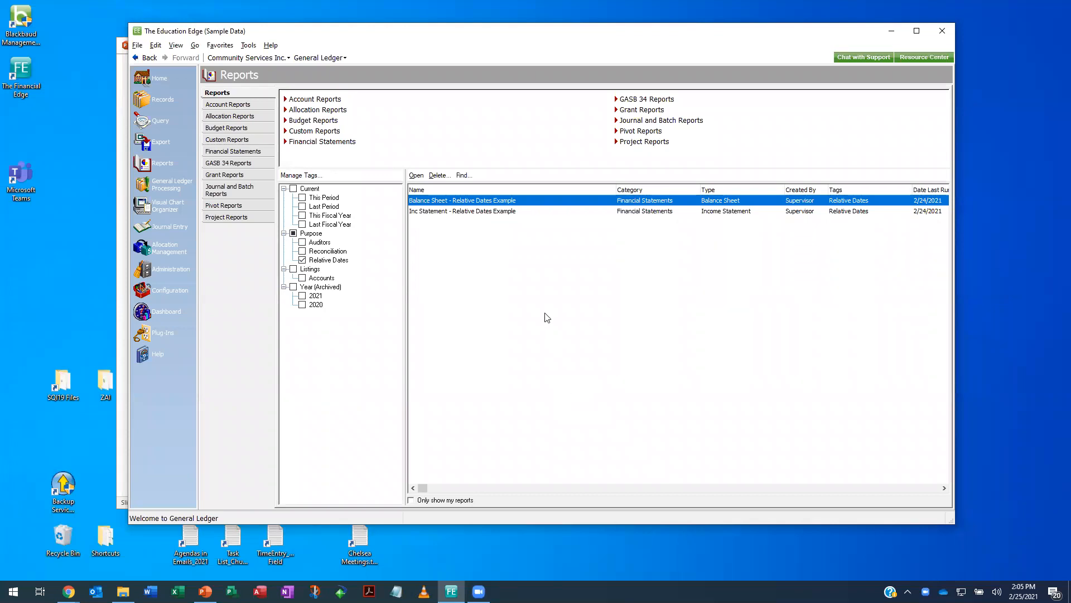
# Open the Inc Statement - Relative Dates Example report and show its column definitions
pyautogui.click(504, 212)
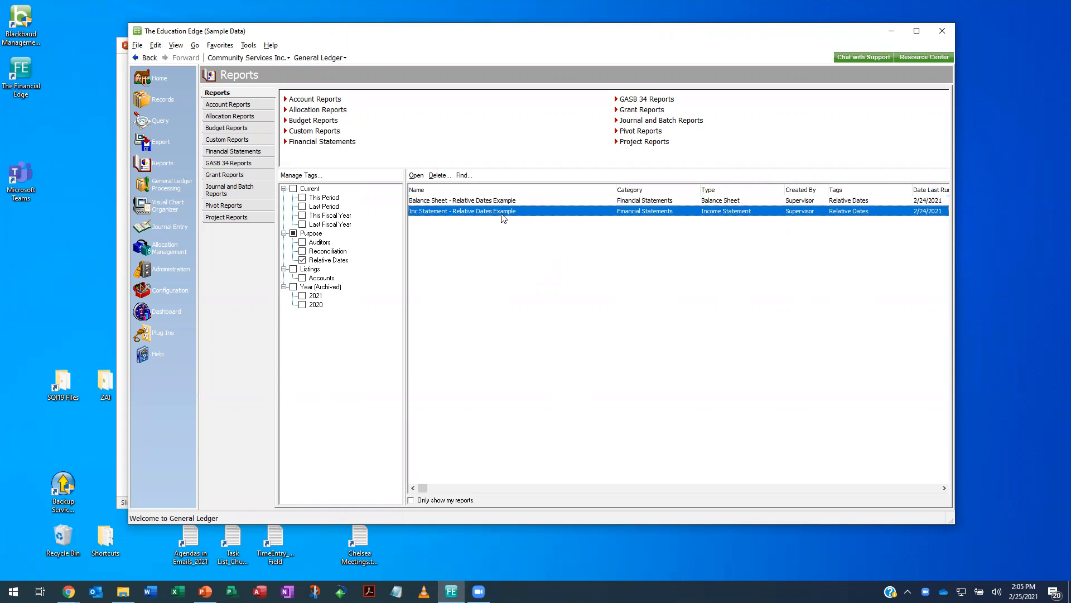
pyautogui.doubleClick(501, 213)
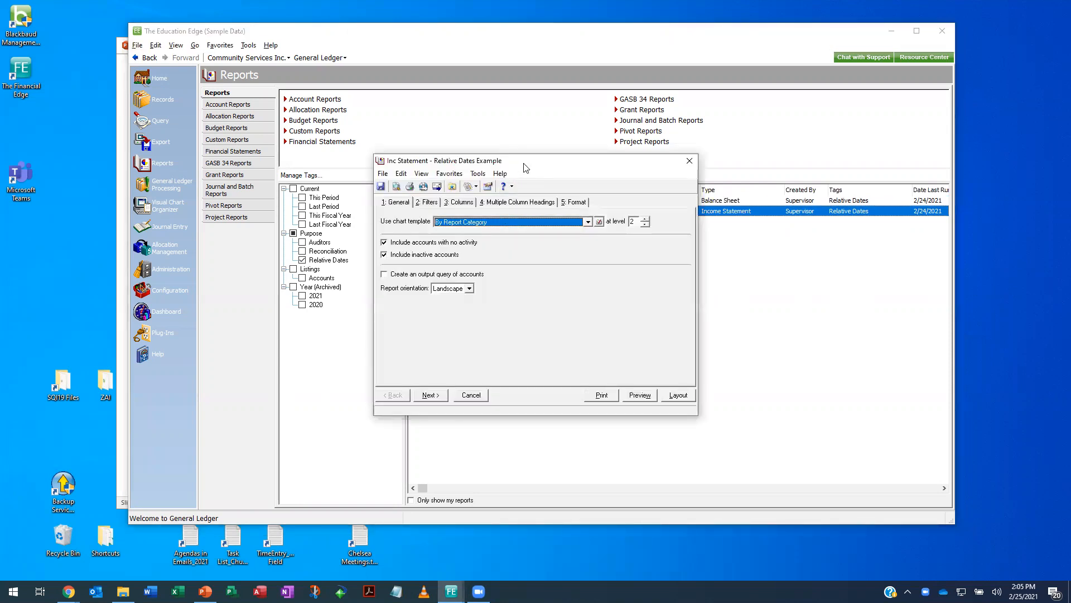
pyautogui.moveTo(530, 164); pyautogui.dragTo(517, 164)
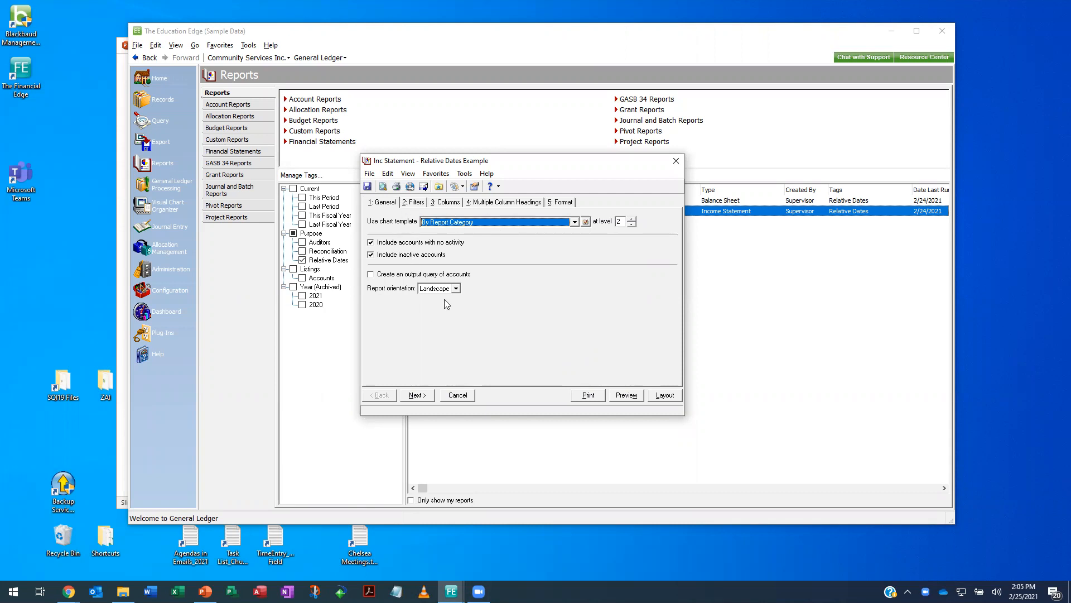
pyautogui.click(448, 204)
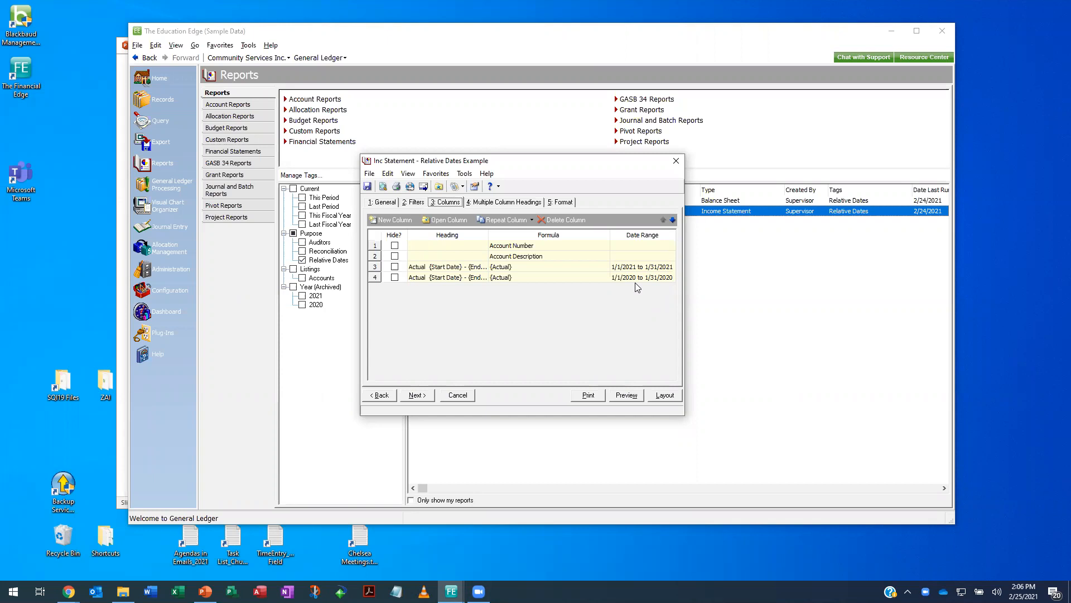
# Open column 3 of the report and examine the Actual, Start Date and End Date parts of its heading
pyautogui.click(541, 270)
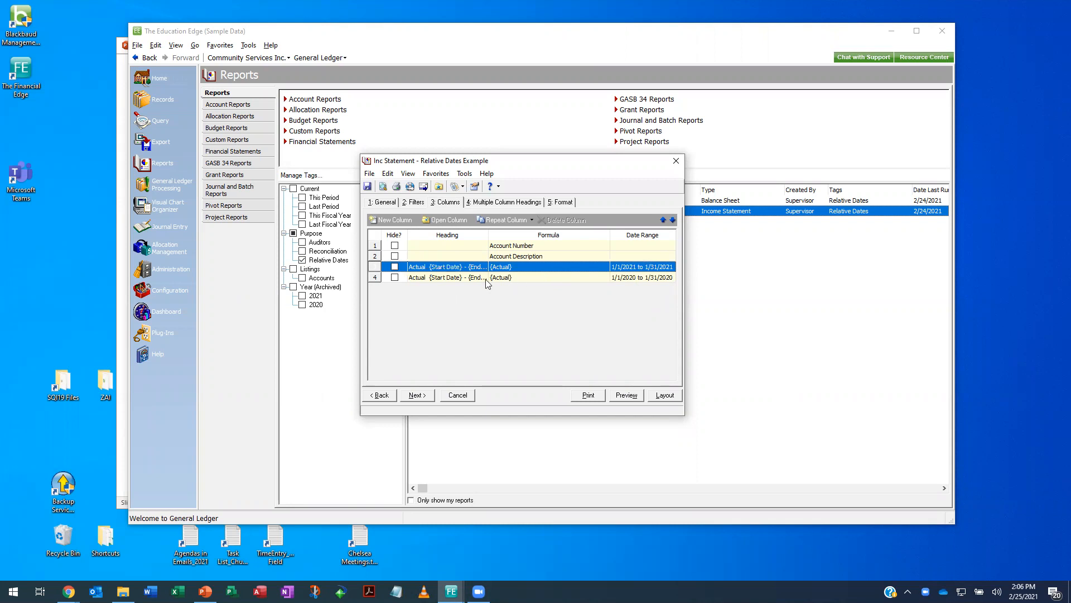
pyautogui.click(449, 220)
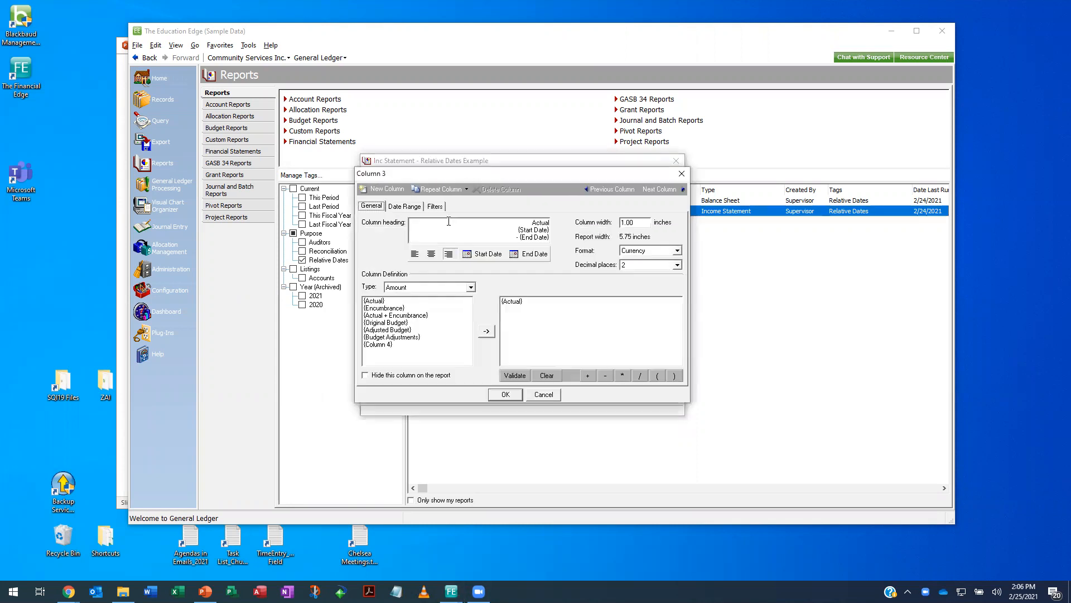
pyautogui.moveTo(498, 177); pyautogui.dragTo(588, 208)
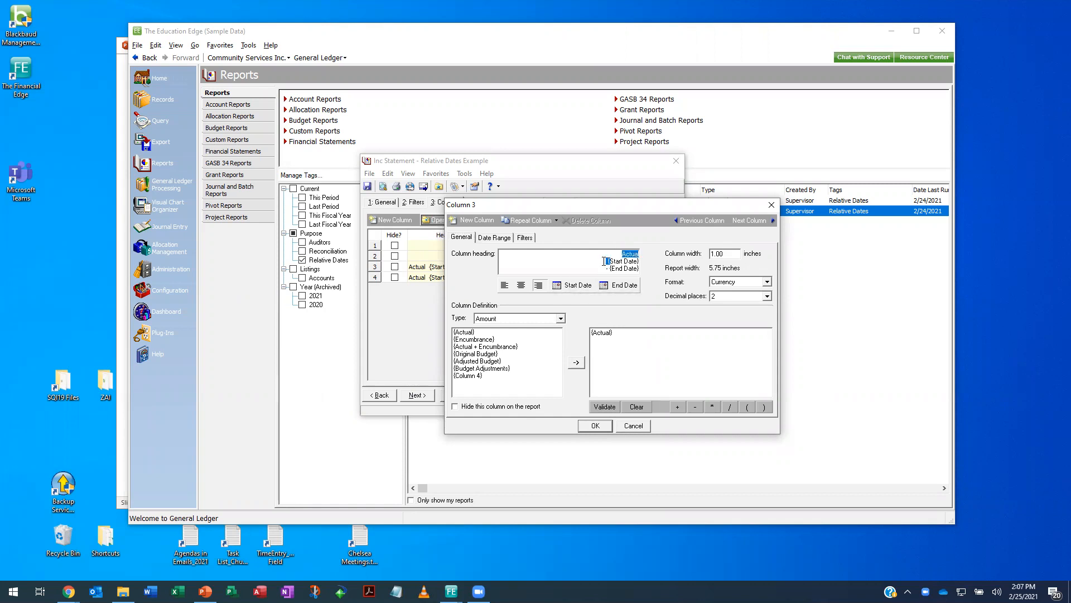
pyautogui.moveTo(609, 261); pyautogui.dragTo(641, 262)
pyautogui.click(622, 270)
pyautogui.moveTo(608, 269); pyautogui.dragTo(665, 271)
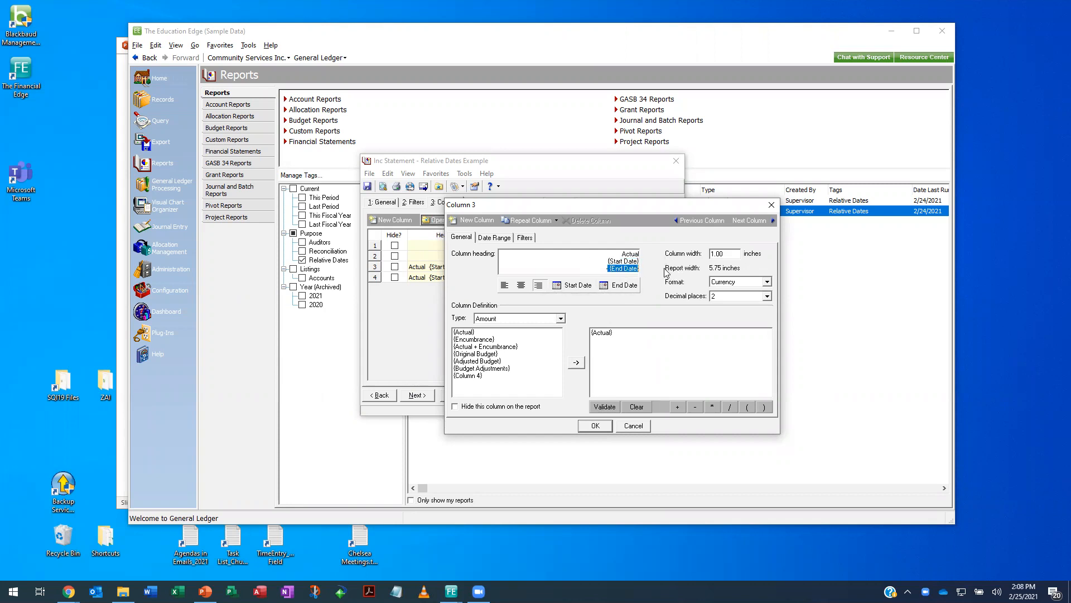
pyautogui.click(636, 260)
# Review the date range choices for column 3, keep Fiscal year to last fiscal period, and accept the column
pyautogui.click(494, 238)
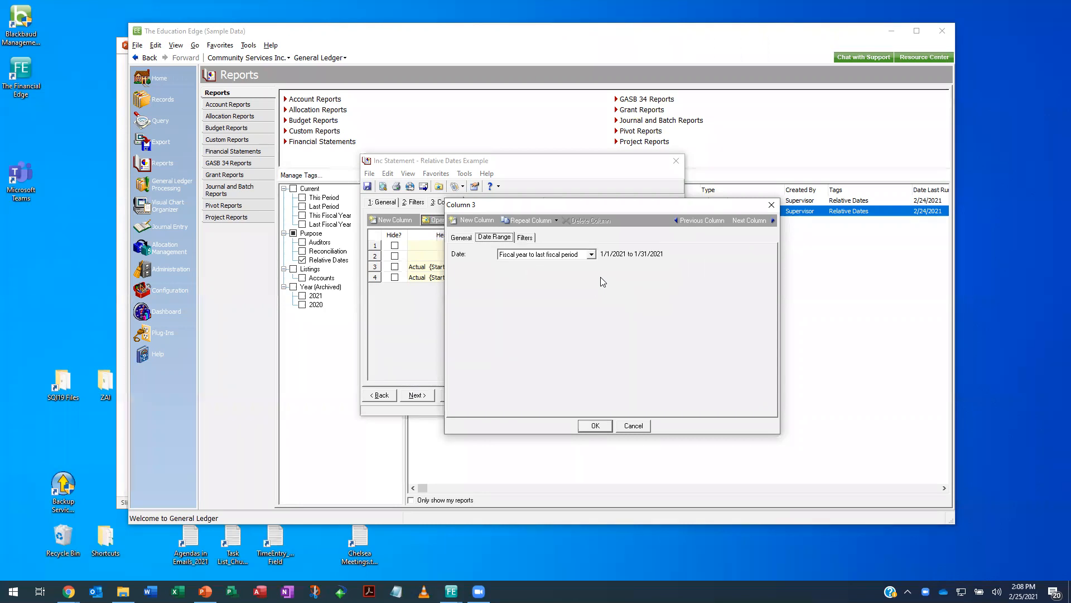
pyautogui.click(591, 255)
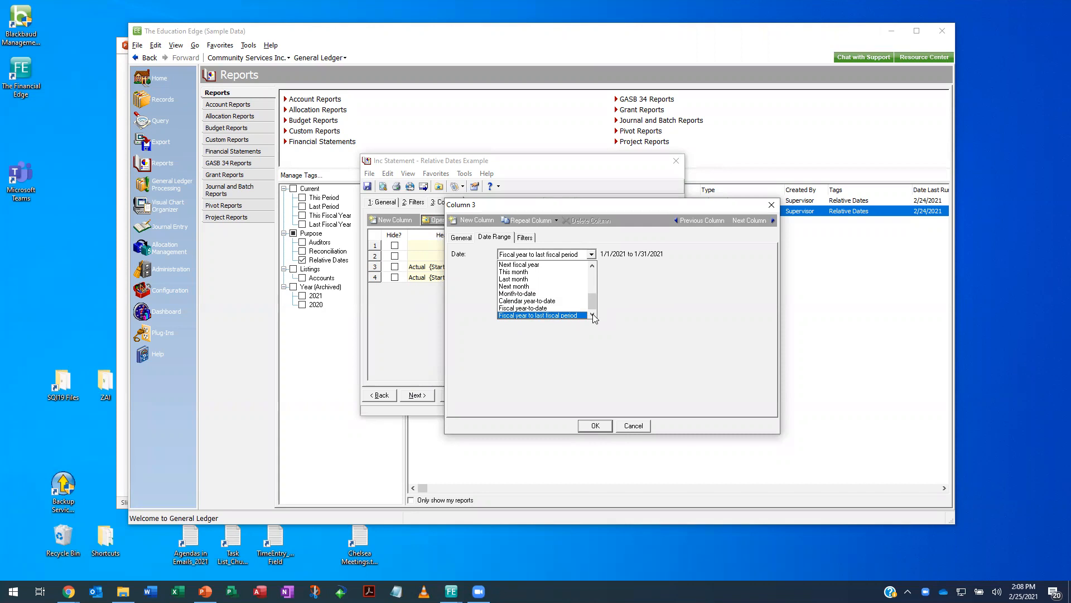
pyautogui.click(592, 255)
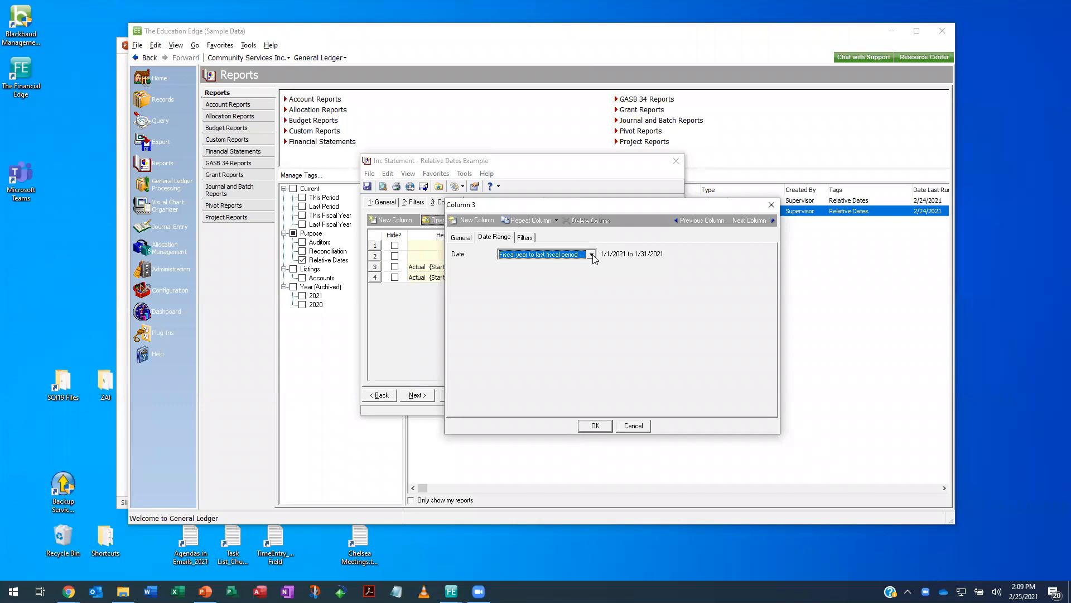
pyautogui.click(591, 255)
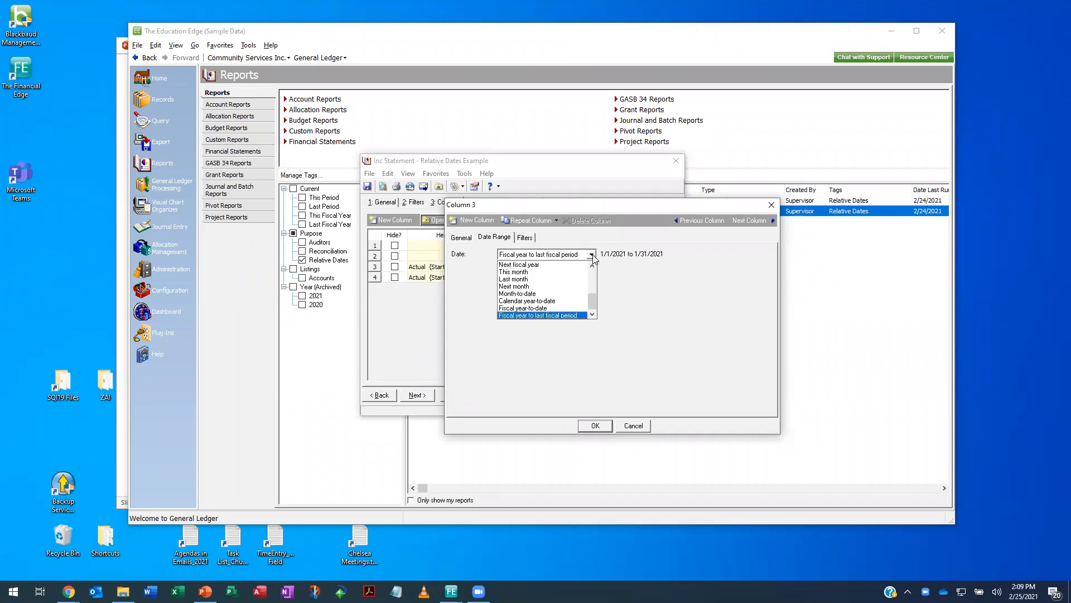
pyautogui.moveTo(596, 302); pyautogui.dragTo(593, 283)
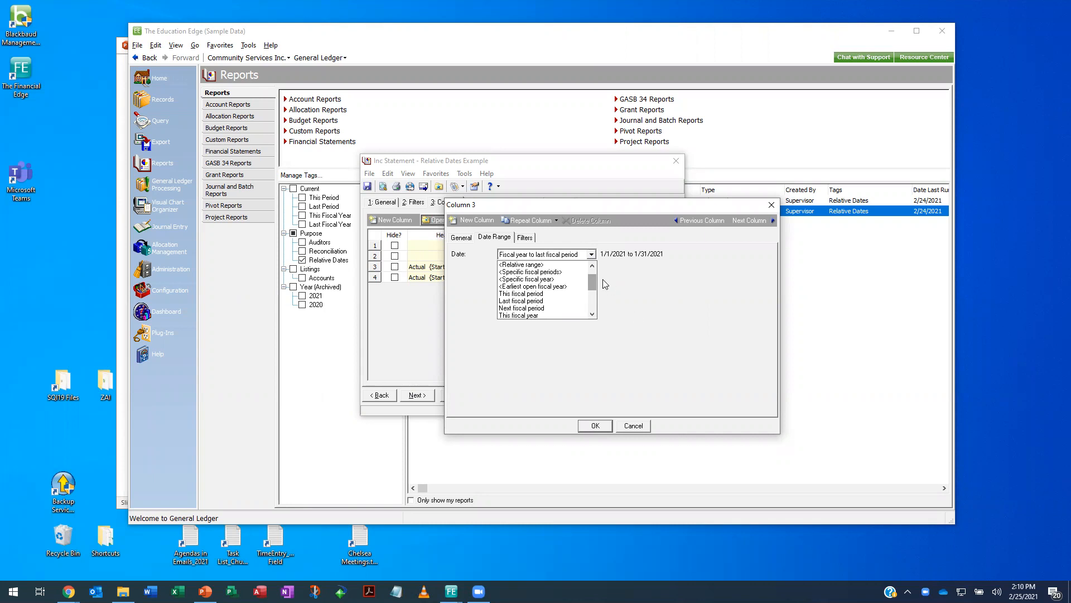
pyautogui.moveTo(591, 285); pyautogui.dragTo(619, 333)
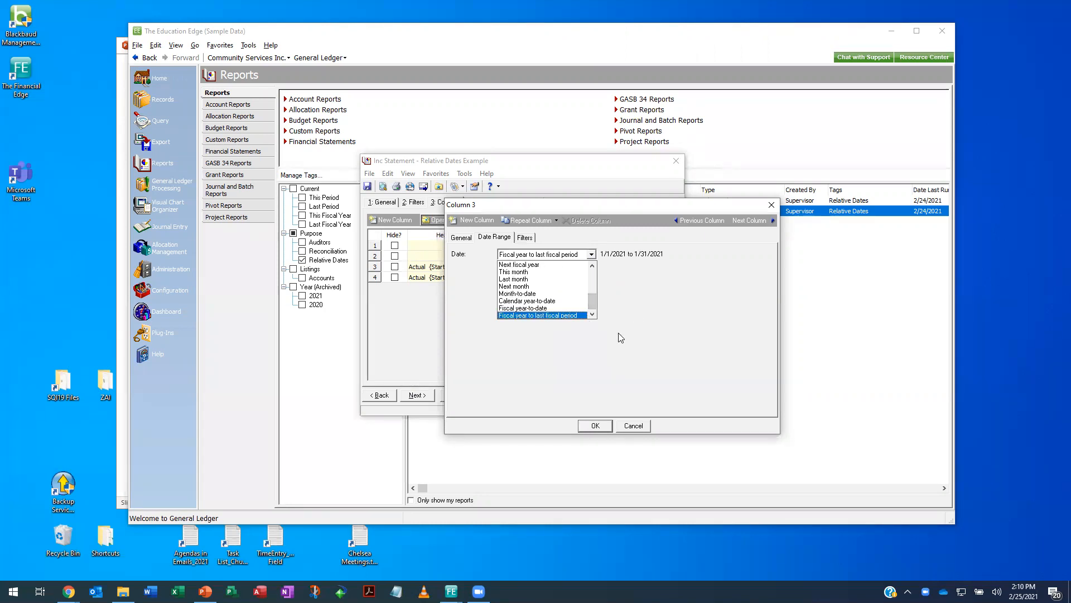
pyautogui.click(619, 333)
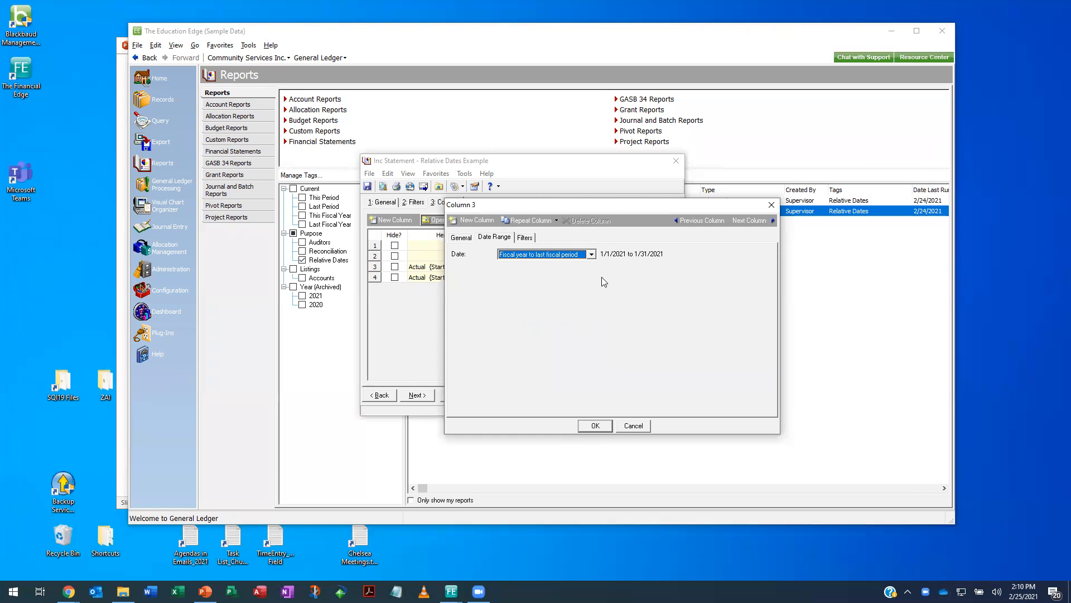
pyautogui.click(593, 427)
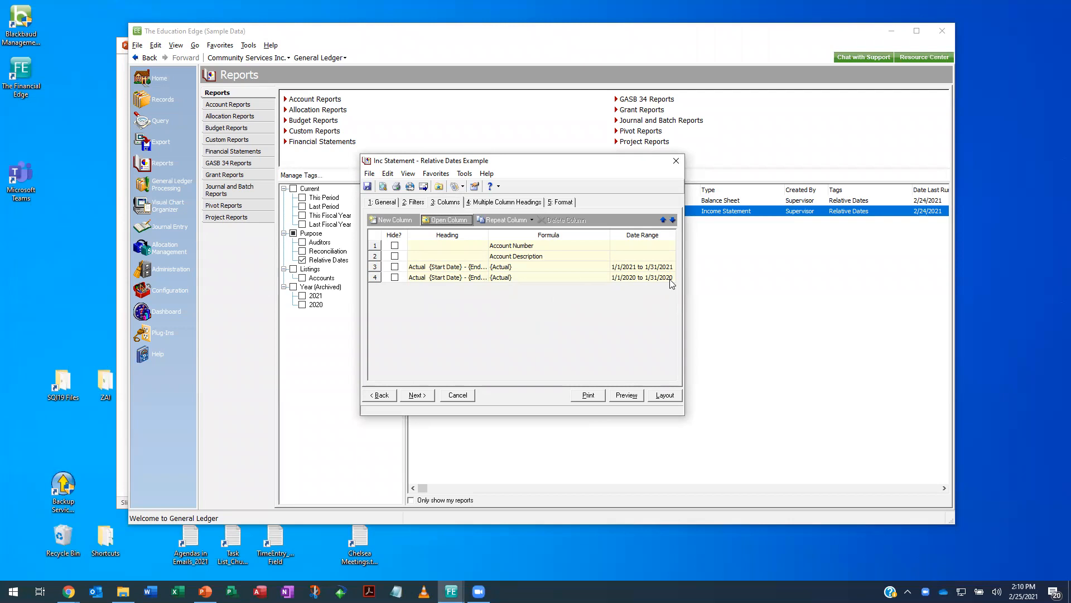
# Open column 4 and choose <Relative range> as the date for its date range
pyautogui.doubleClick(549, 278)
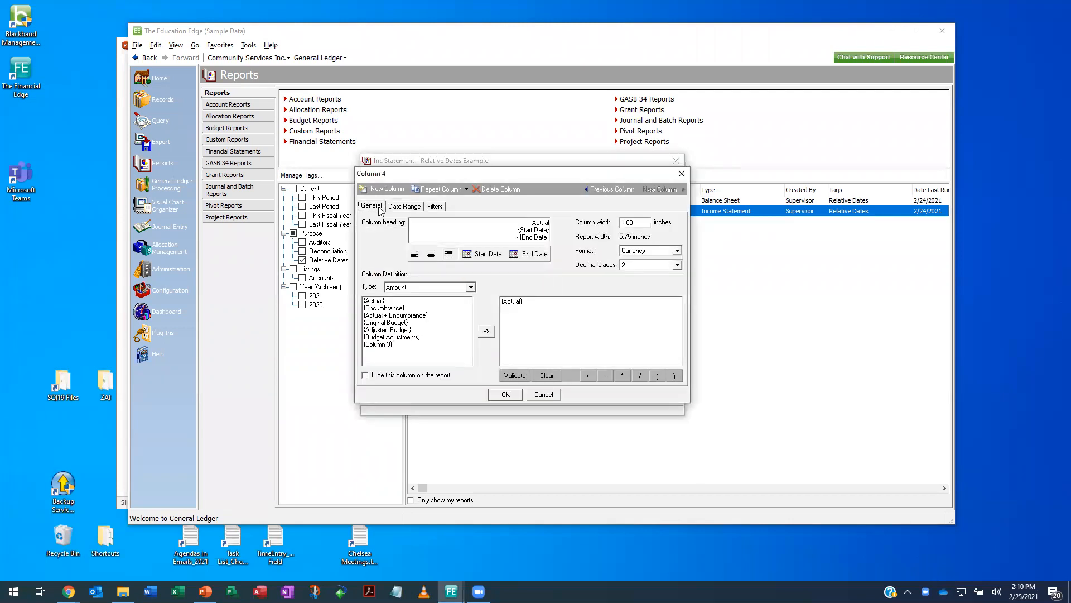
pyautogui.click(412, 207)
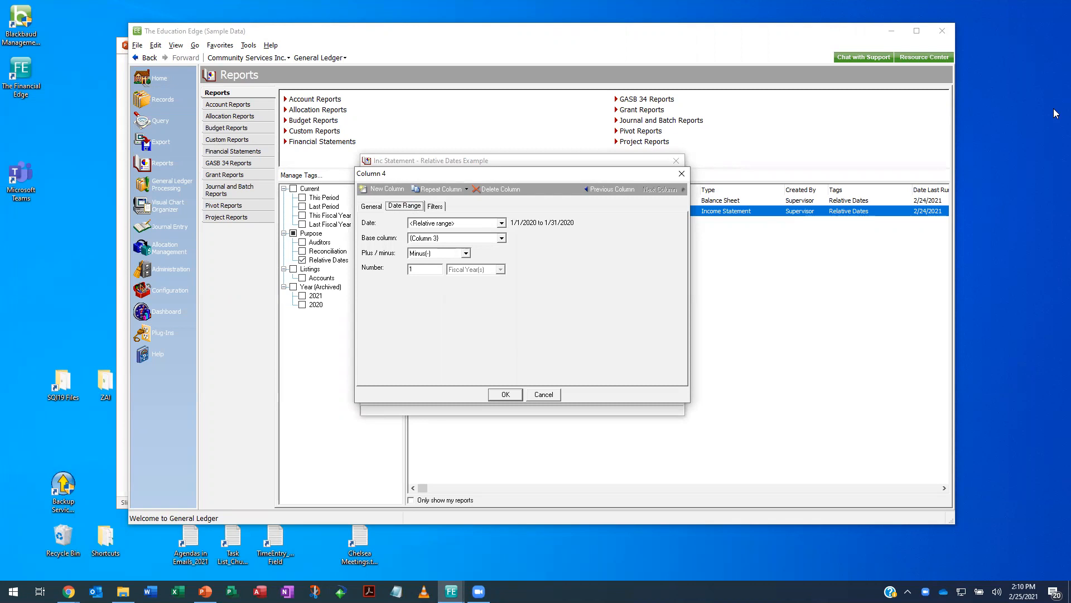
pyautogui.click(502, 223)
pyautogui.moveTo(506, 259); pyautogui.dragTo(505, 240)
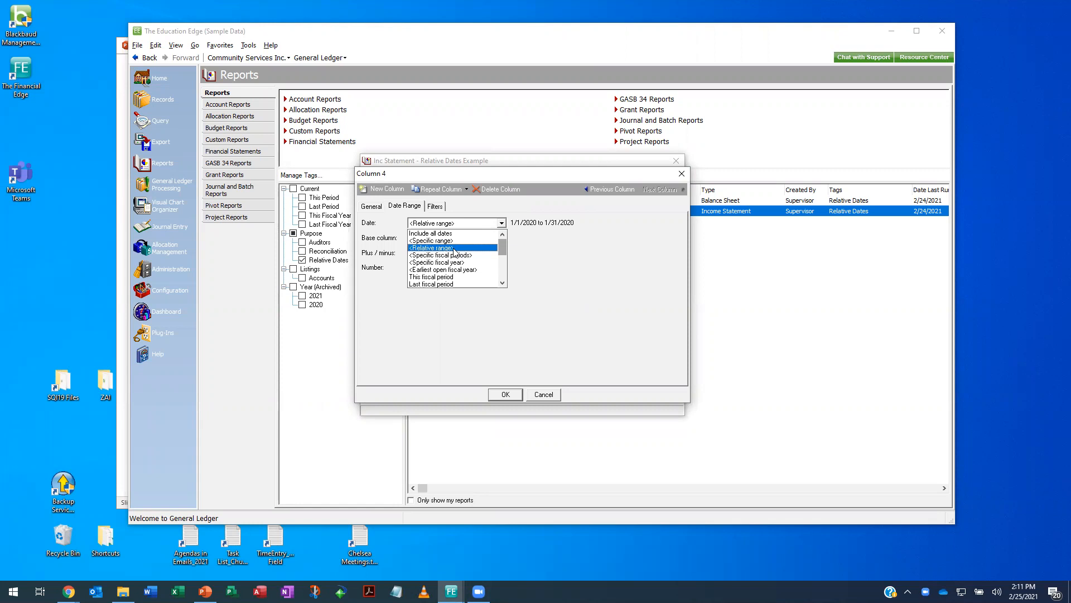
pyautogui.click(454, 249)
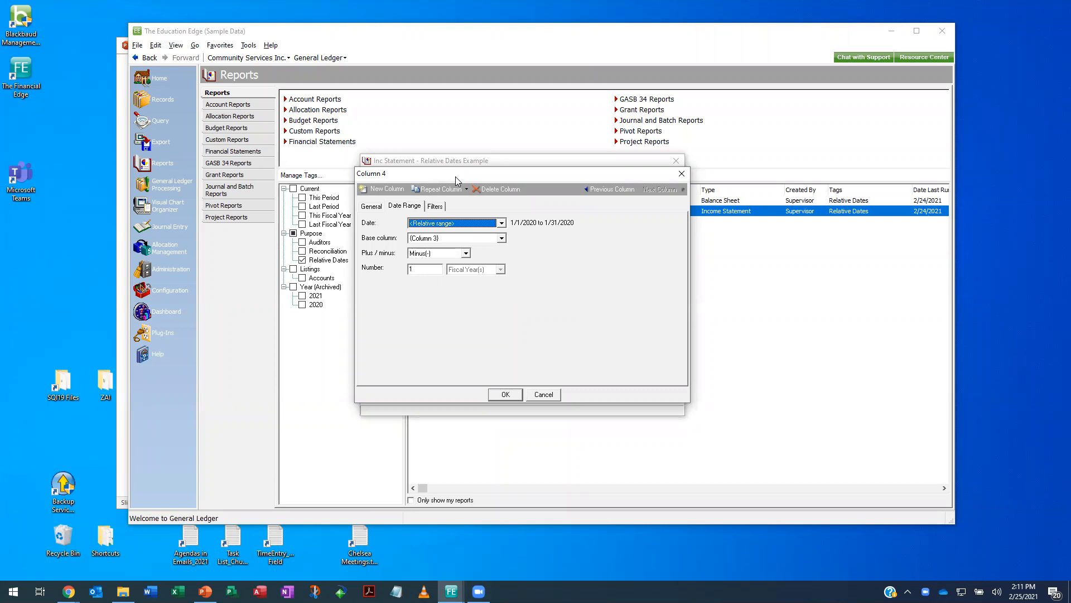
# Check column 4's plus/minus options, compare its date range with column 3's, and accept column 4 with Minus(-) kept
pyautogui.moveTo(456, 177); pyautogui.dragTo(682, 185)
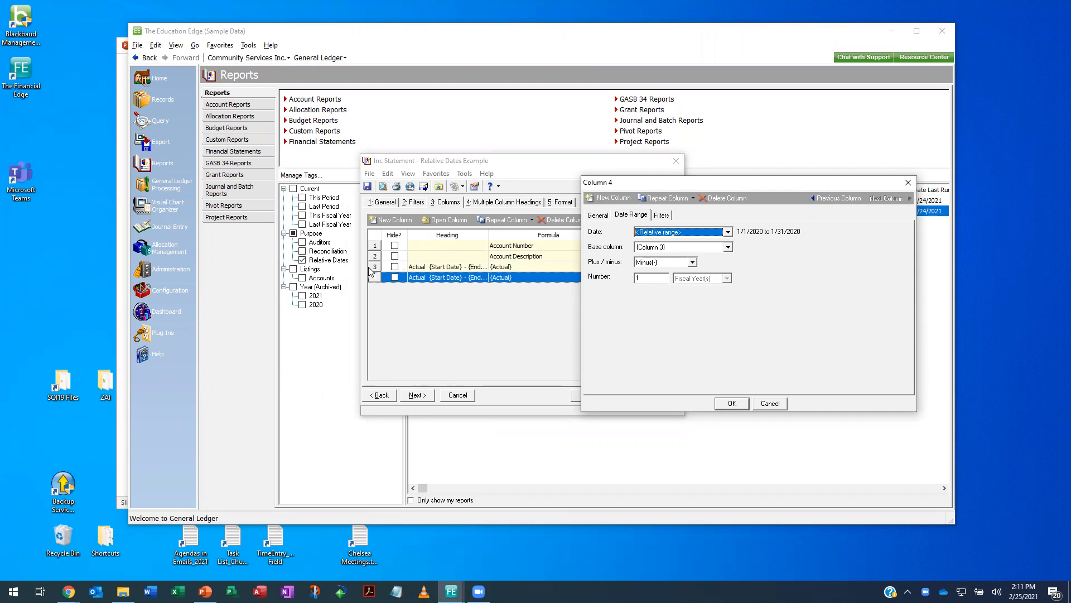
pyautogui.click(693, 262)
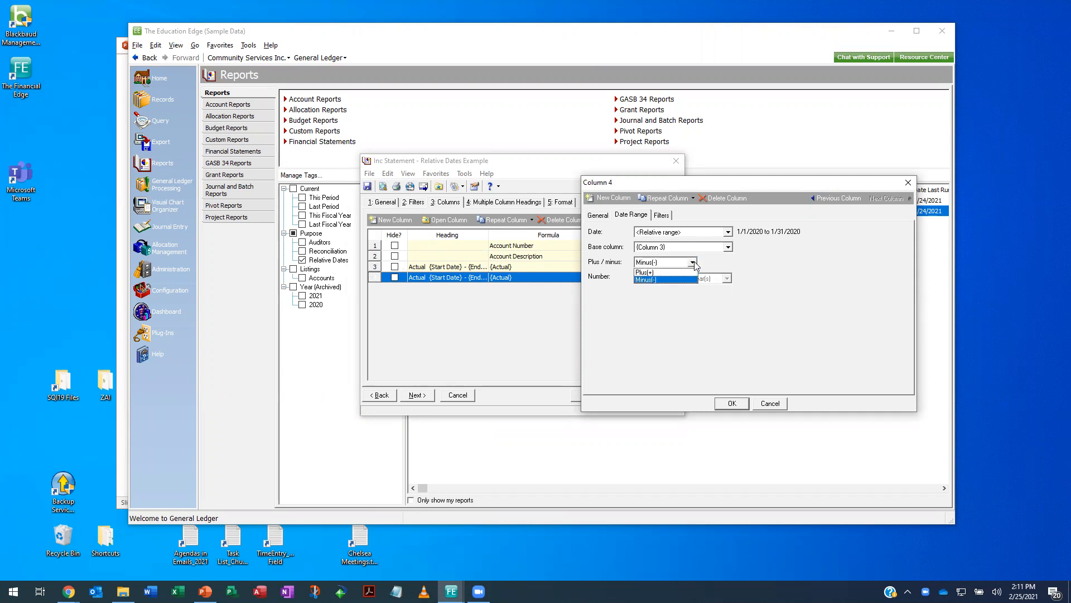
pyautogui.click(694, 262)
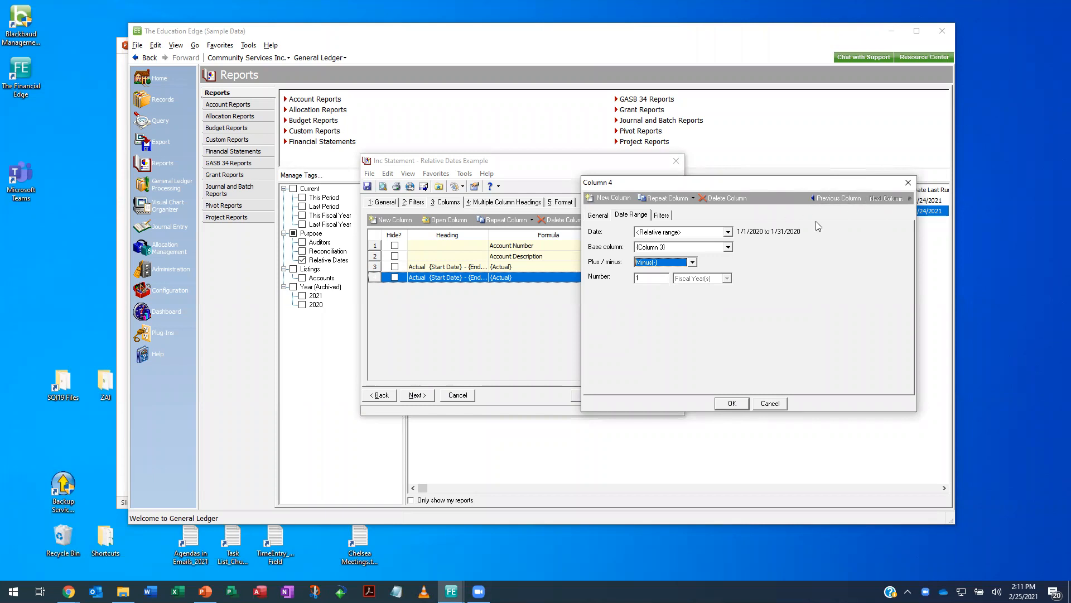
pyautogui.click(830, 199)
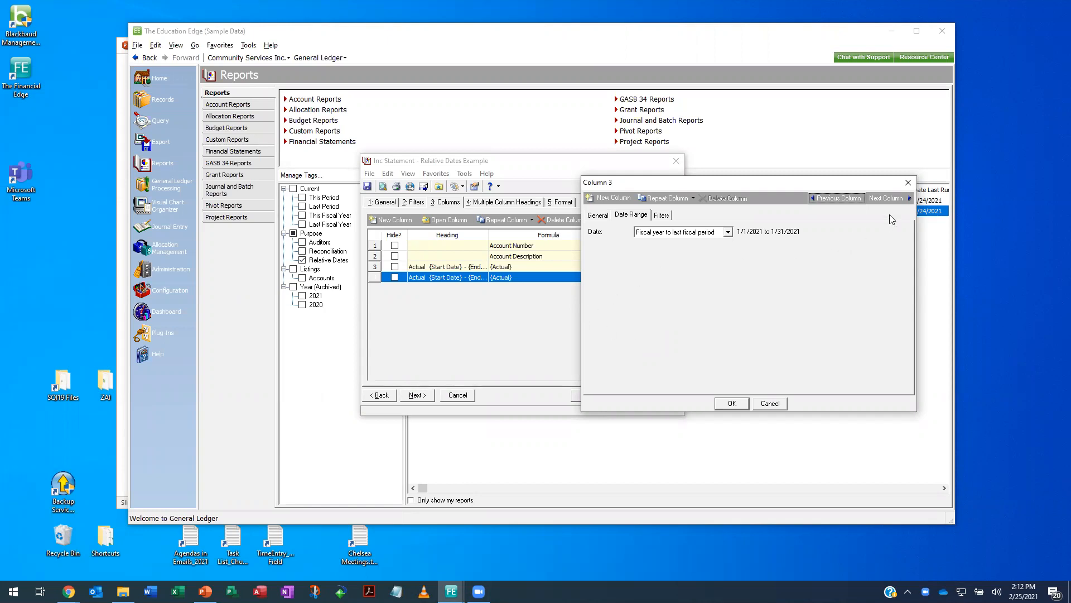
pyautogui.click(888, 198)
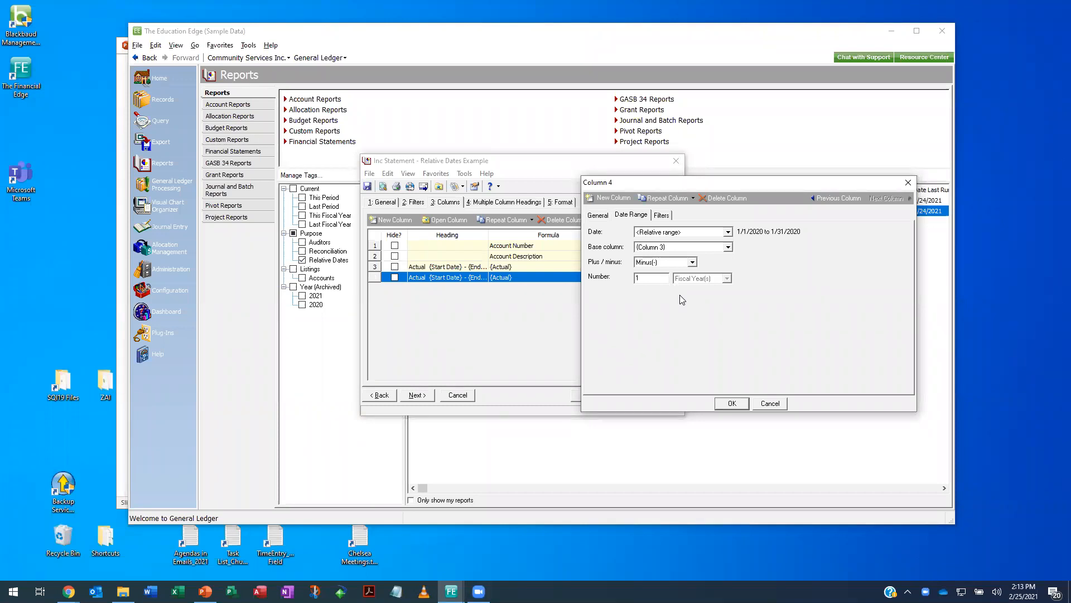
pyautogui.click(731, 403)
# Preview the income statement, enlarge it to 150% to read the actuals for both years, and close the preview
pyautogui.click(627, 395)
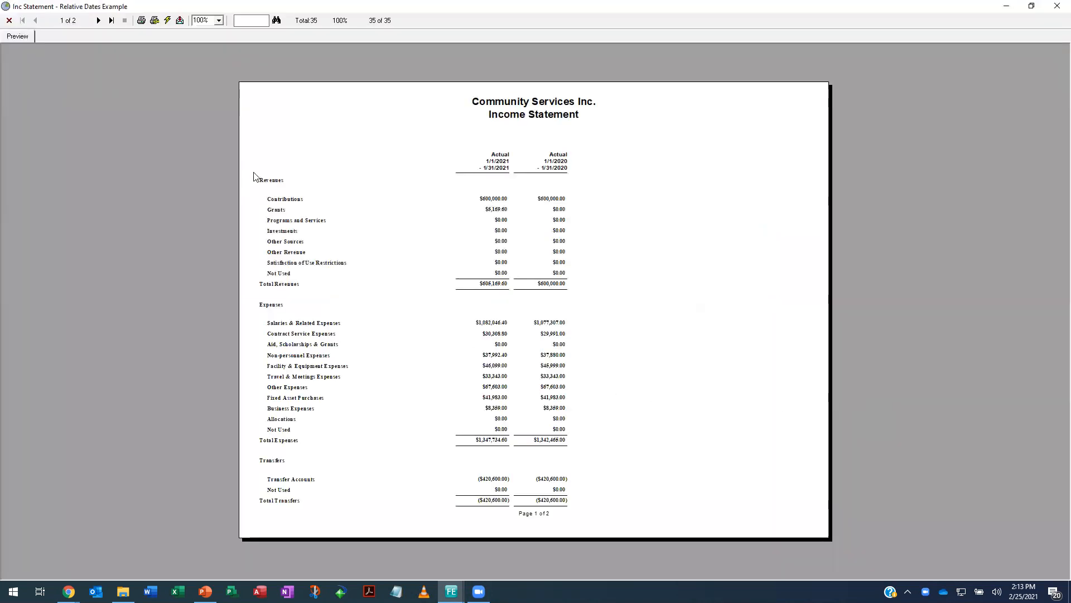
pyautogui.click(219, 20)
pyautogui.click(204, 52)
pyautogui.scroll(-3, 1056, 162)
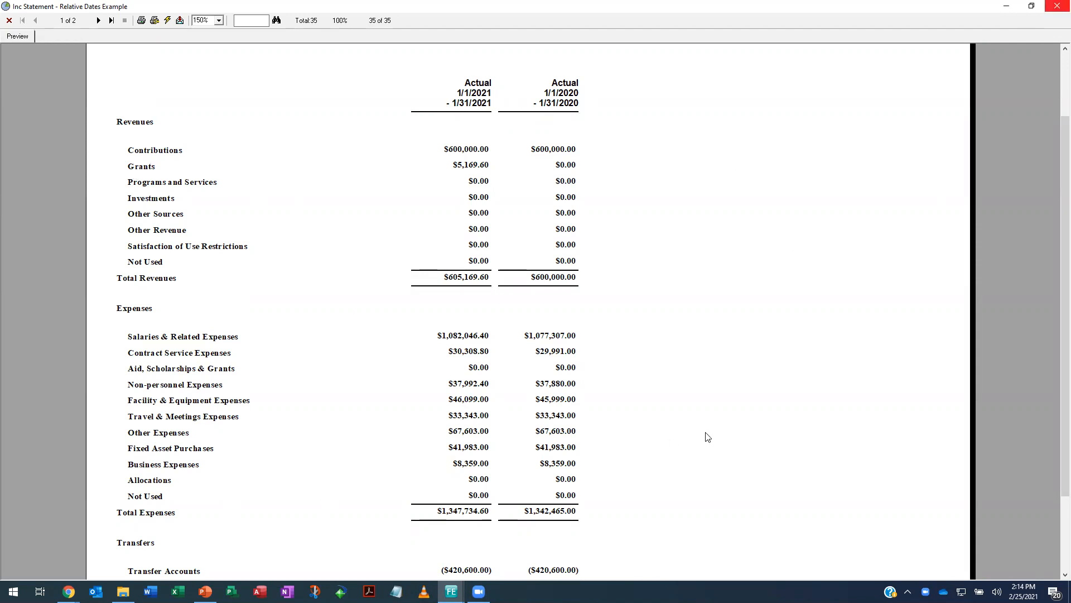
pyautogui.click(1056, 7)
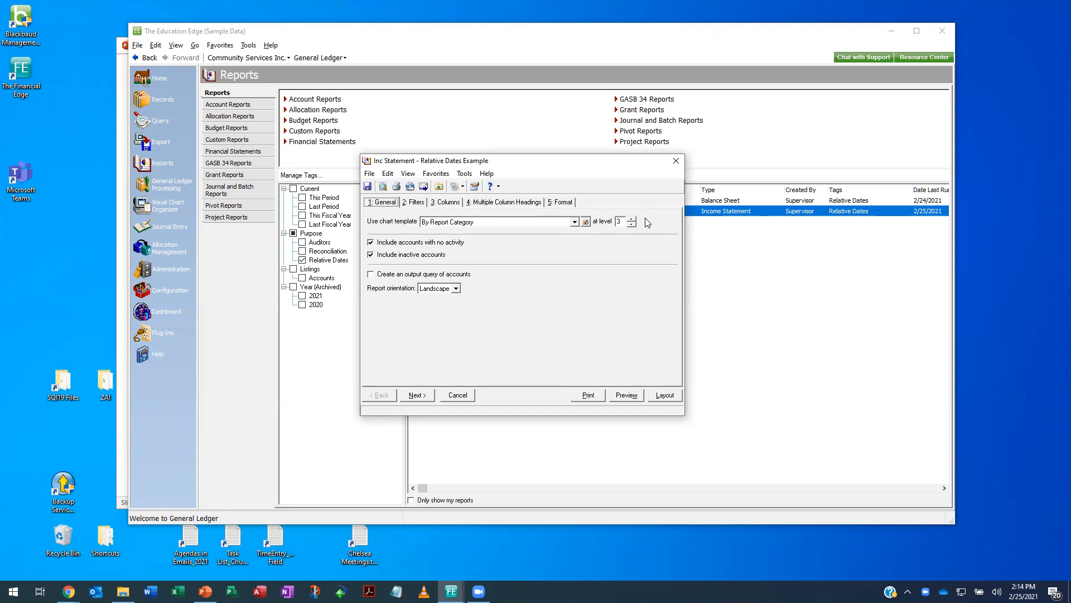
# Preview the income statement at chart template level 3, enlarge it to 150% to read the account detail, and close the preview
pyautogui.click(626, 396)
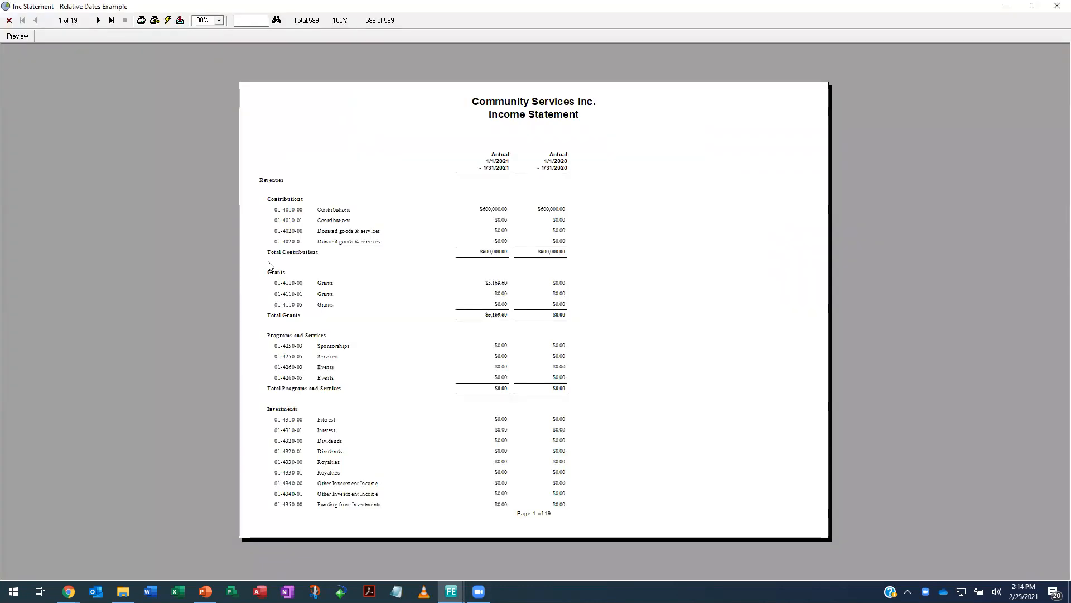
pyautogui.click(218, 21)
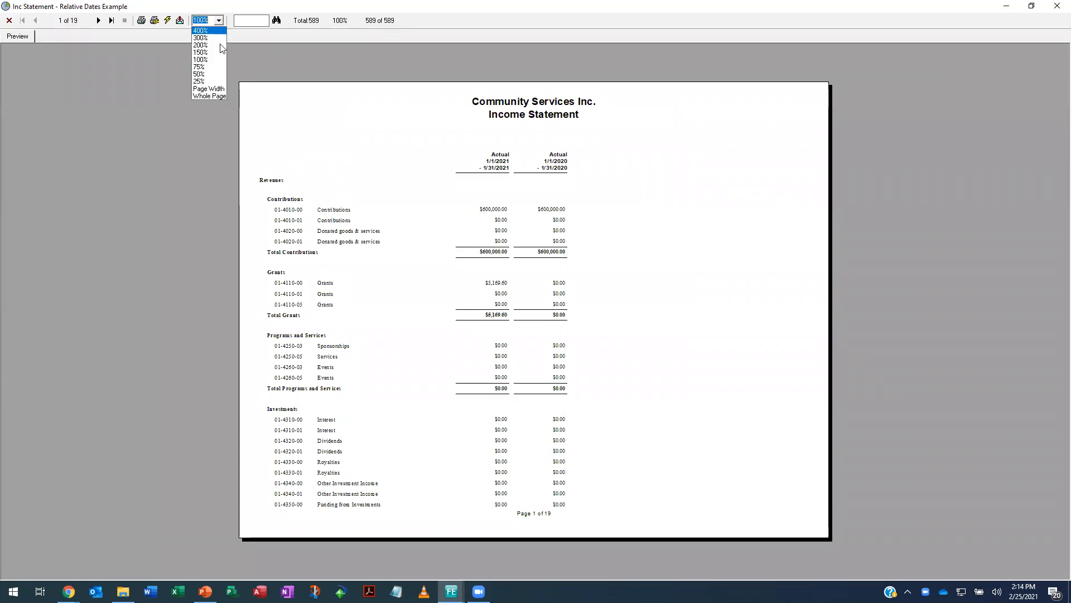
pyautogui.click(206, 46)
pyautogui.moveTo(1054, 226); pyautogui.dragTo(1054, 298)
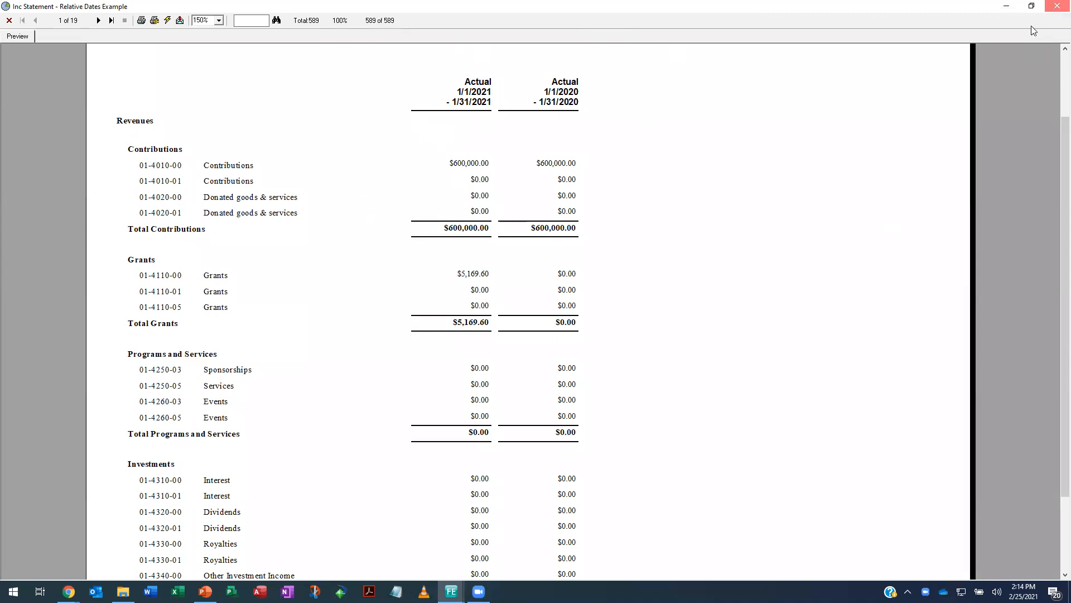
pyautogui.click(1056, 9)
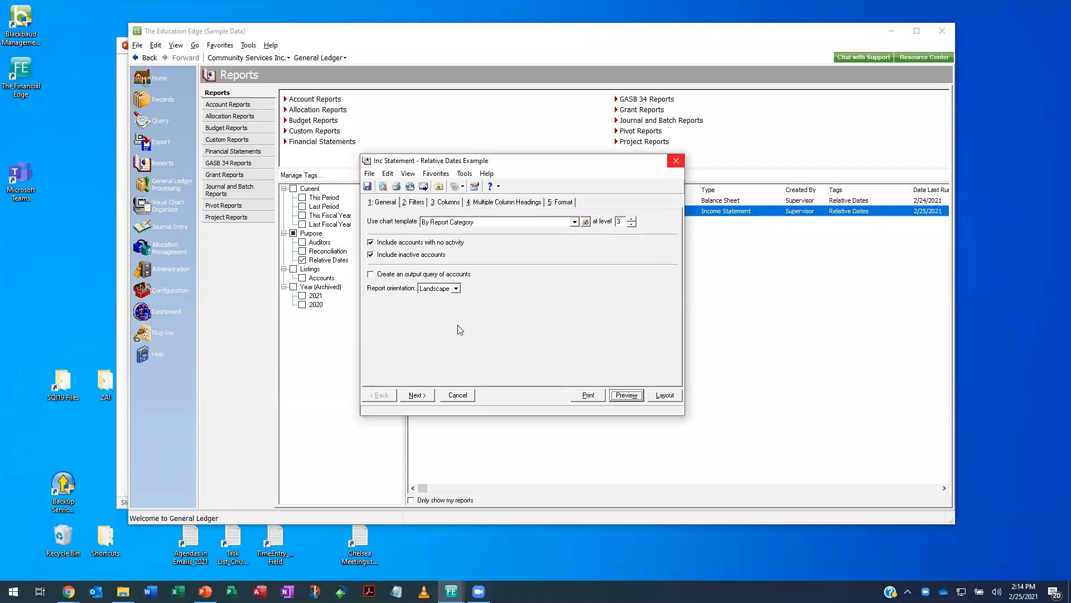
# Set the income statement's report orientation to Portrait and close the report
pyautogui.click(455, 288)
pyautogui.click(445, 299)
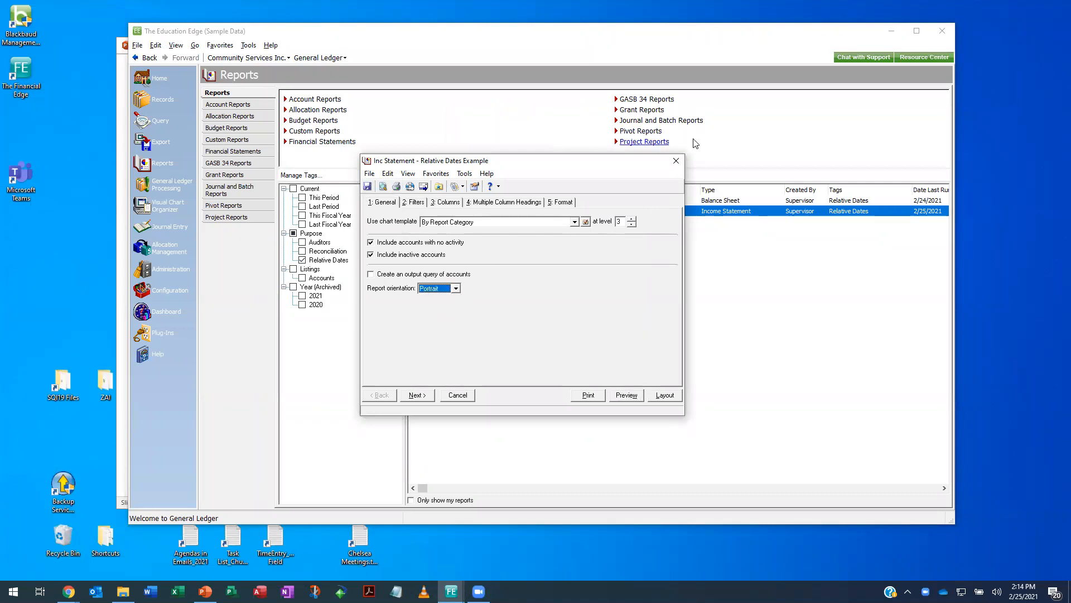
pyautogui.click(676, 161)
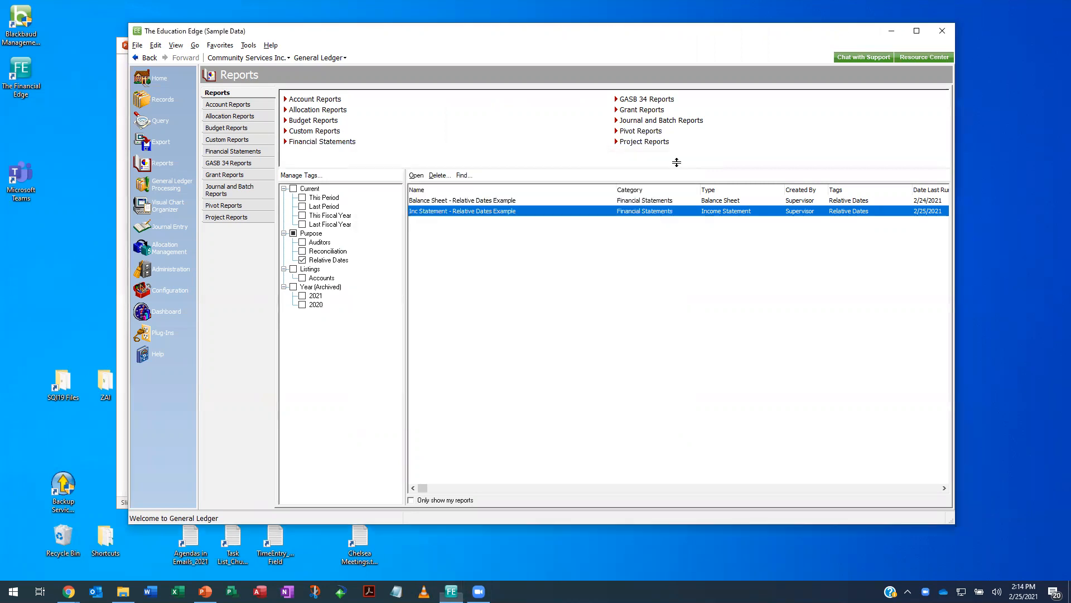
# Open the Balance Sheet - Relative Dates Example report
pyautogui.doubleClick(467, 203)
pyautogui.click(469, 203)
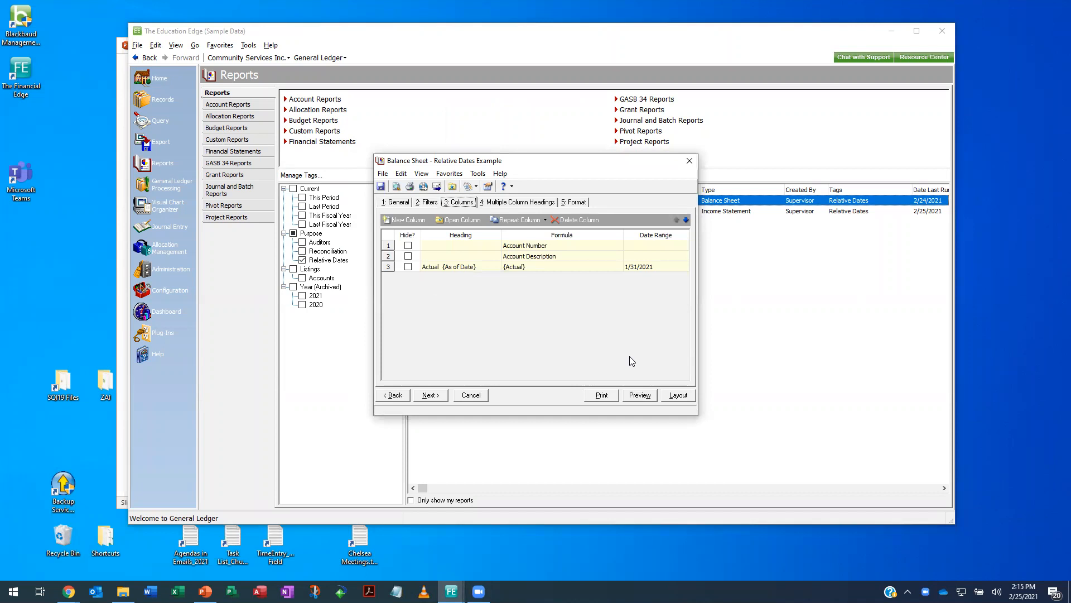
# Open the Actual column of the balance sheet, review its date range, and repeat it as column 4
pyautogui.doubleClick(506, 268)
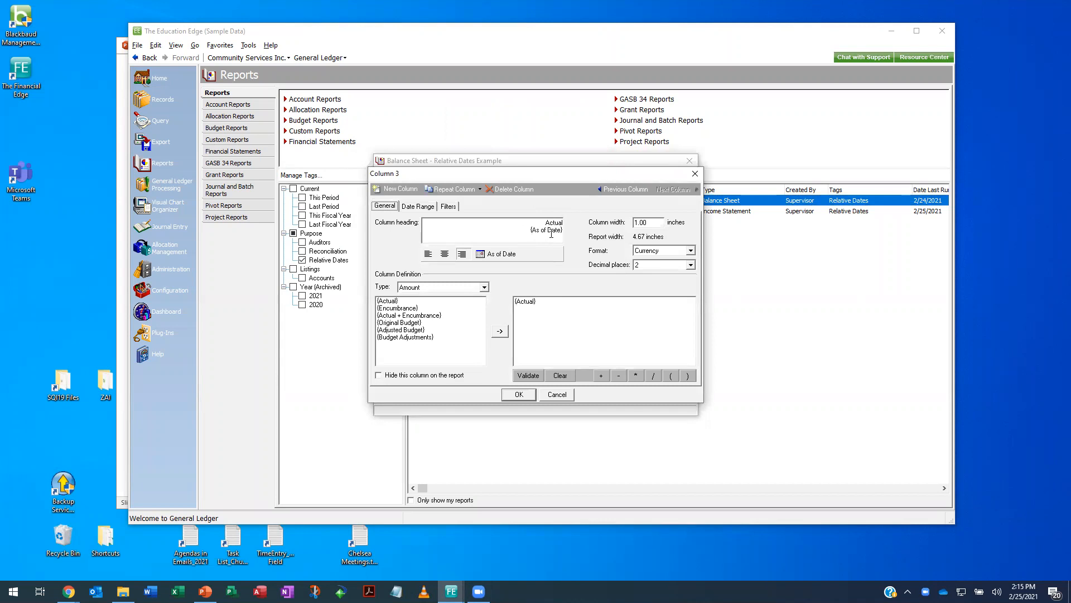
pyautogui.click(419, 206)
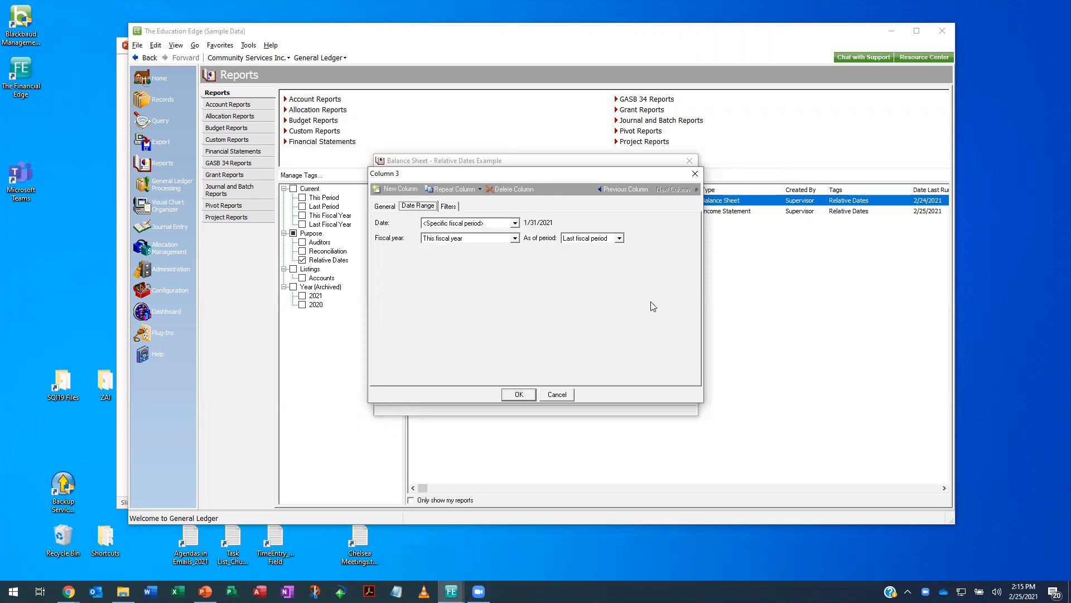
pyautogui.moveTo(513, 173); pyautogui.dragTo(681, 244)
pyautogui.click(619, 261)
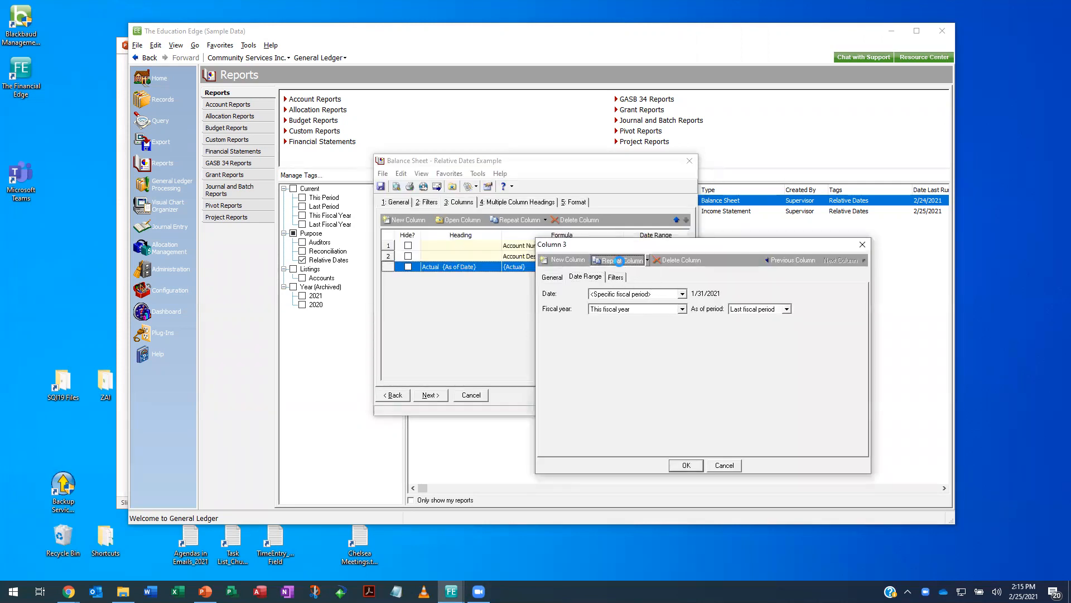
pyautogui.click(555, 279)
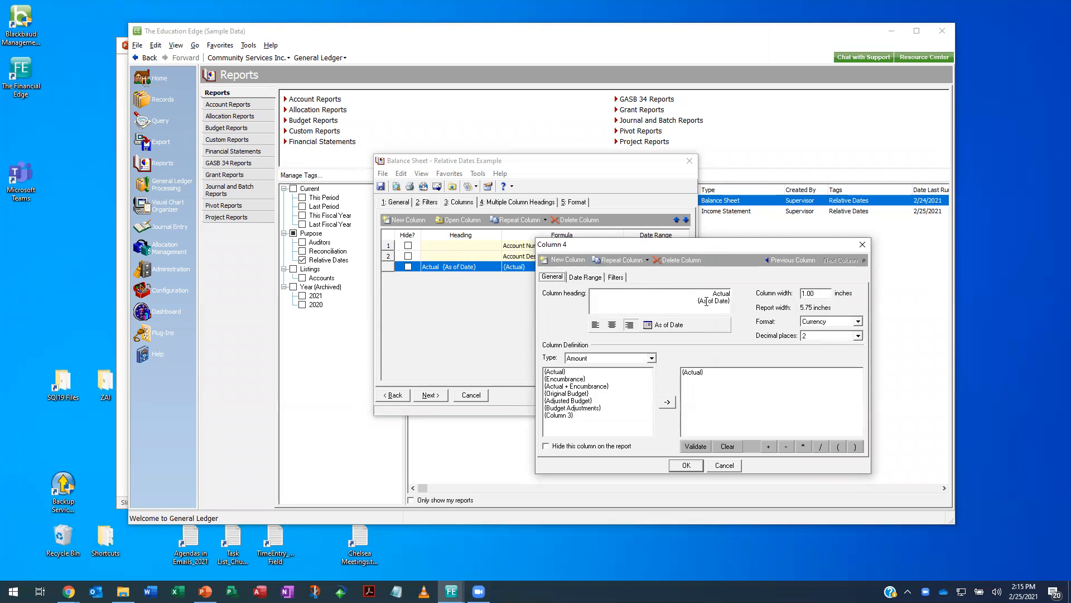
# Set column 4's date to <Relative range> with {Column 3} as the base column
pyautogui.click(584, 279)
pyautogui.click(682, 294)
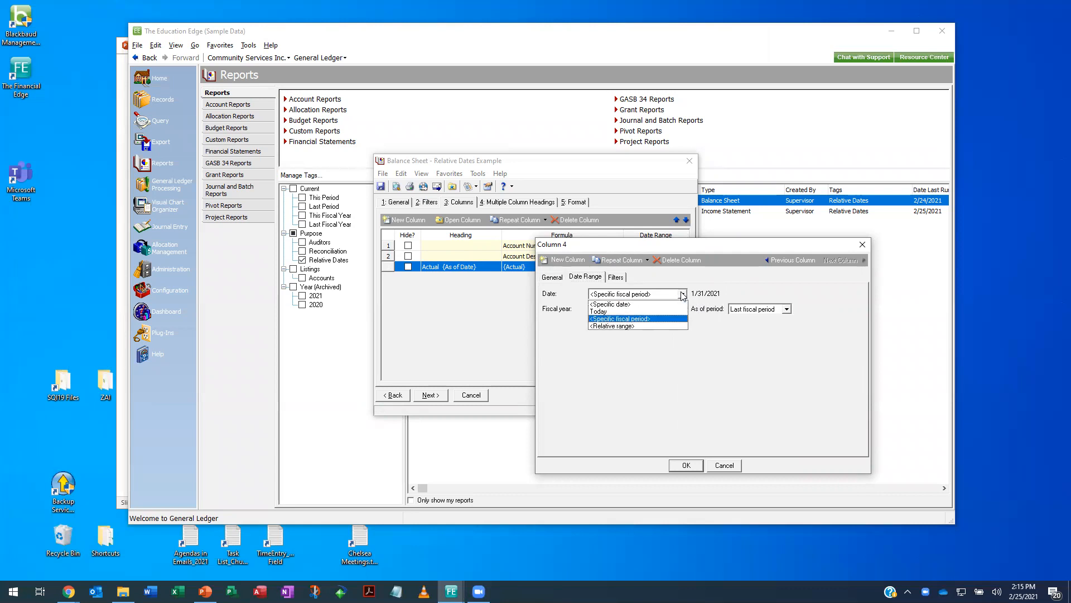
pyautogui.click(658, 327)
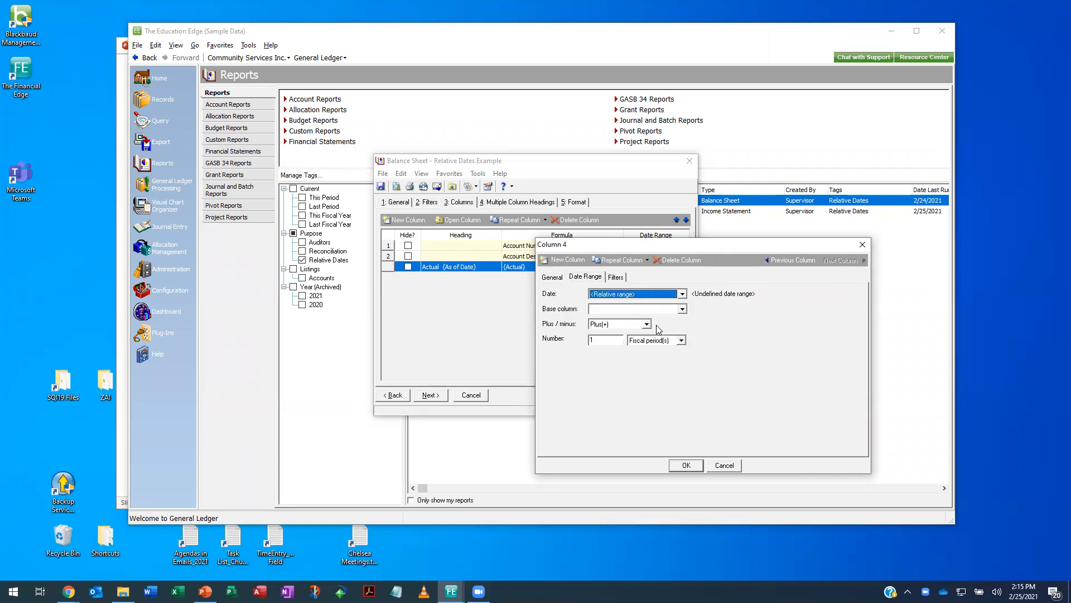
pyautogui.click(682, 309)
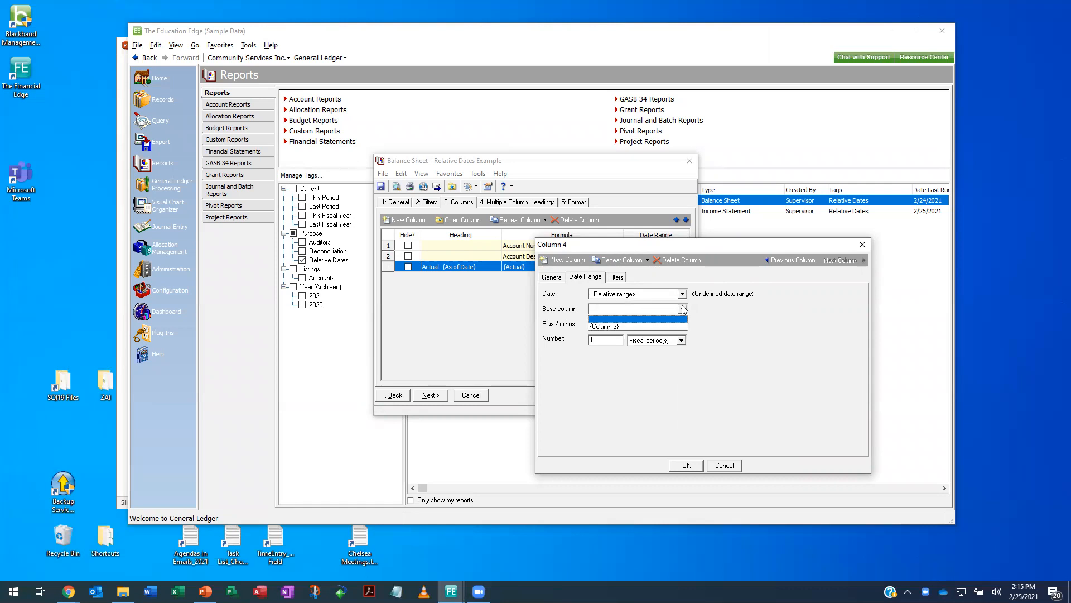
pyautogui.click(622, 326)
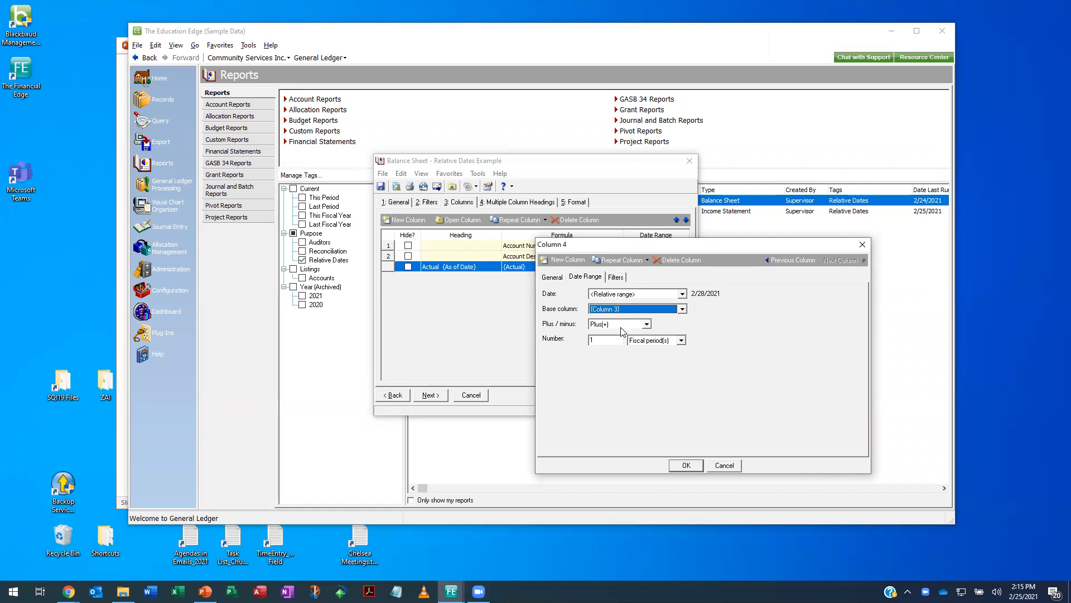
# Set column 4's relative range to Minus(-) 1 Fiscal Year(s) and accept the column
pyautogui.click(646, 325)
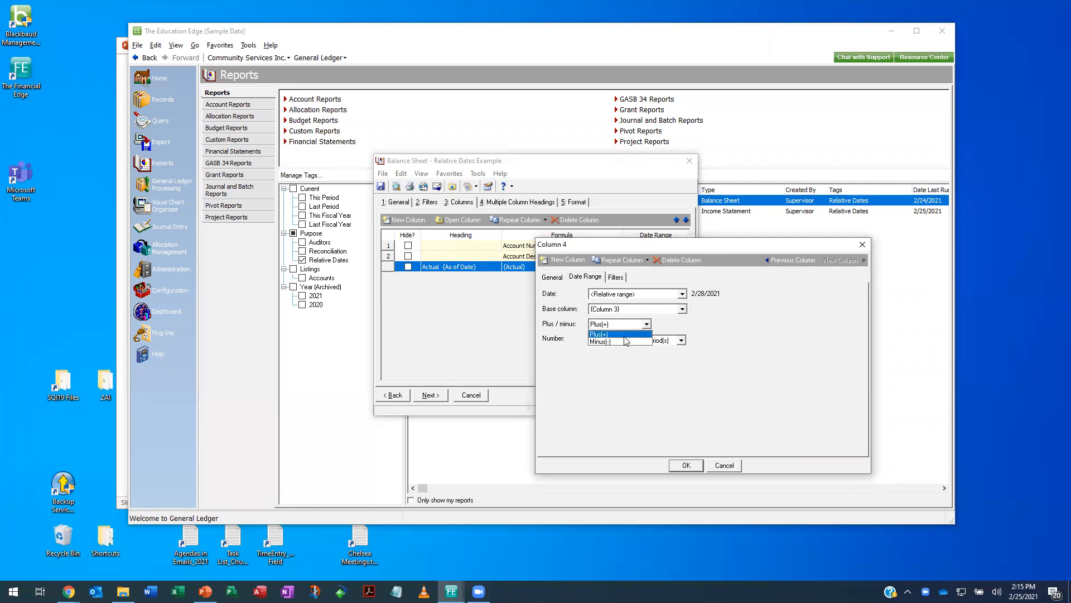
pyautogui.click(622, 342)
pyautogui.click(681, 340)
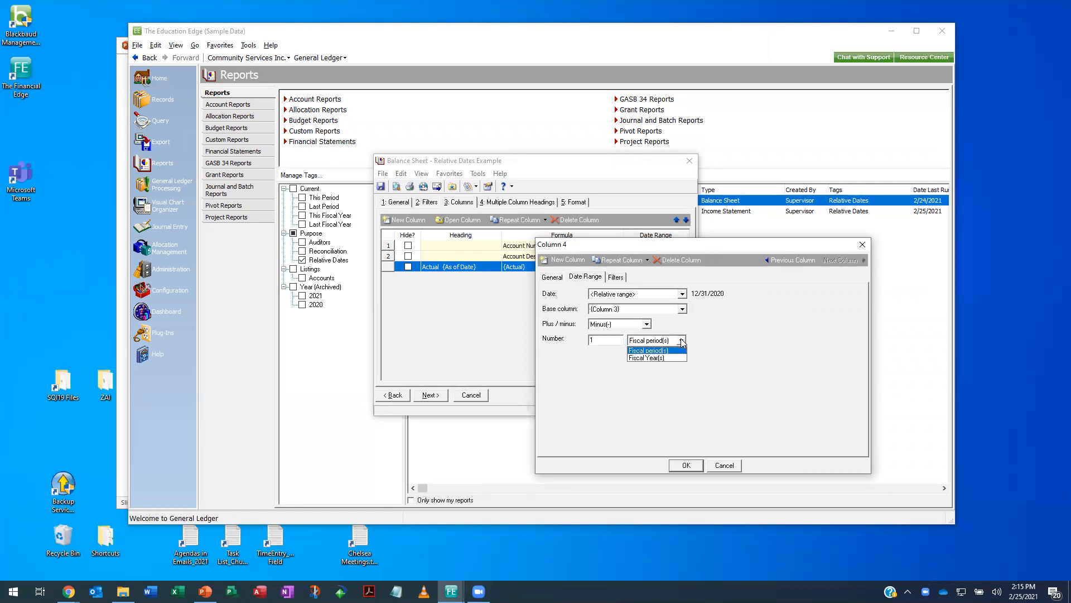
pyautogui.click(659, 357)
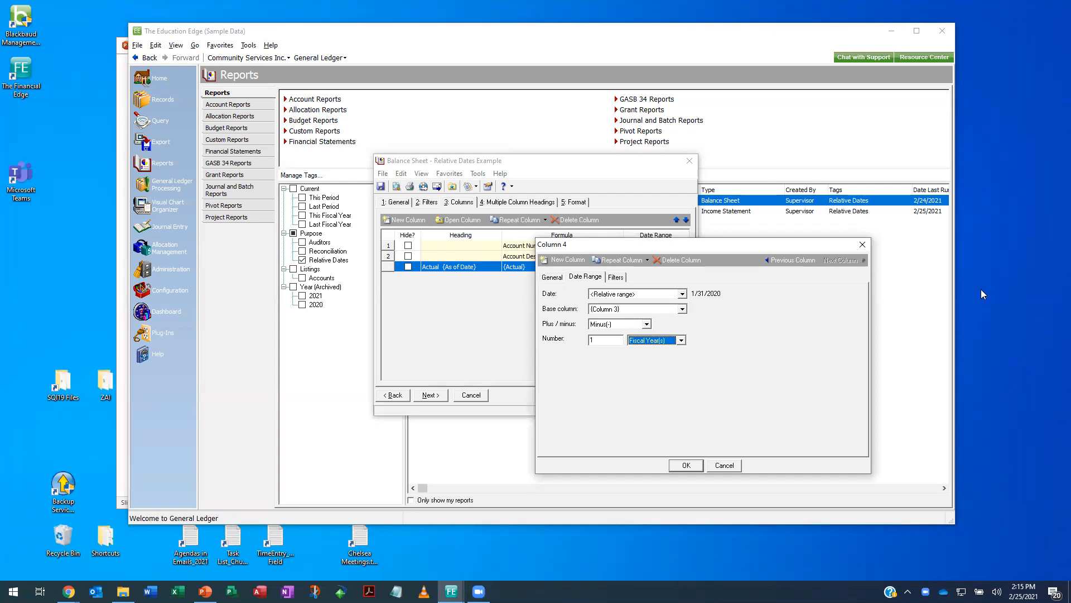
pyautogui.click(693, 466)
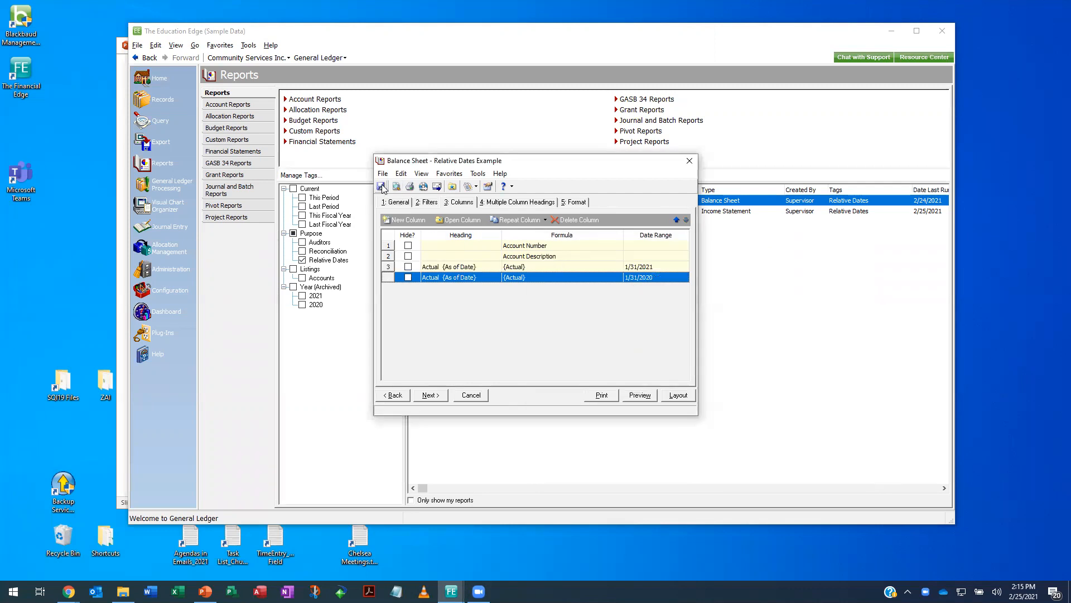
# Preview the balance sheet at 150% to compare the two Actual columns, and close the preview and the report
pyautogui.click(638, 395)
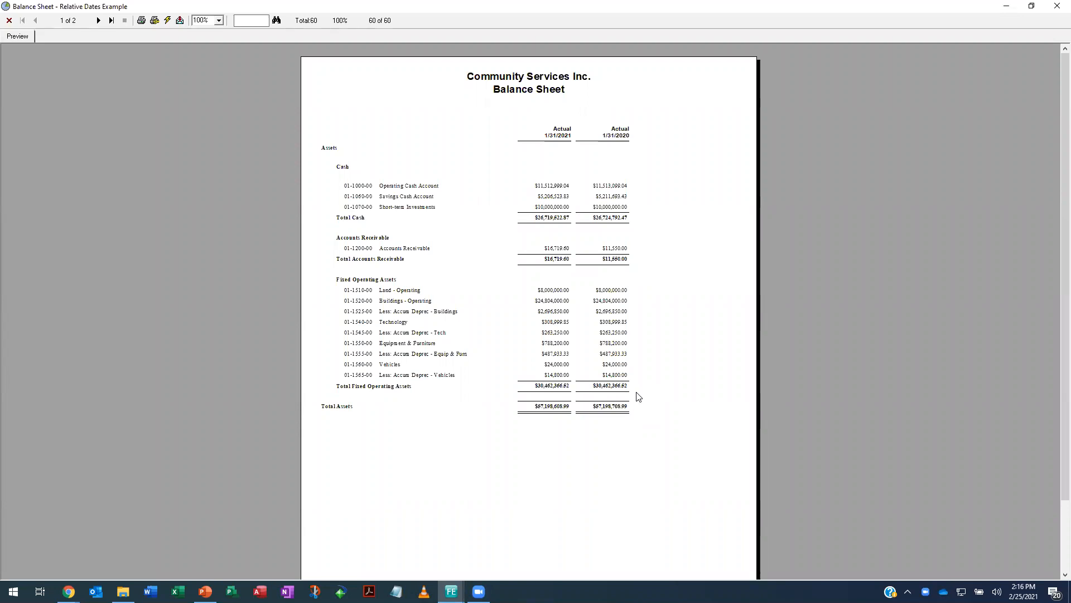
pyautogui.click(220, 22)
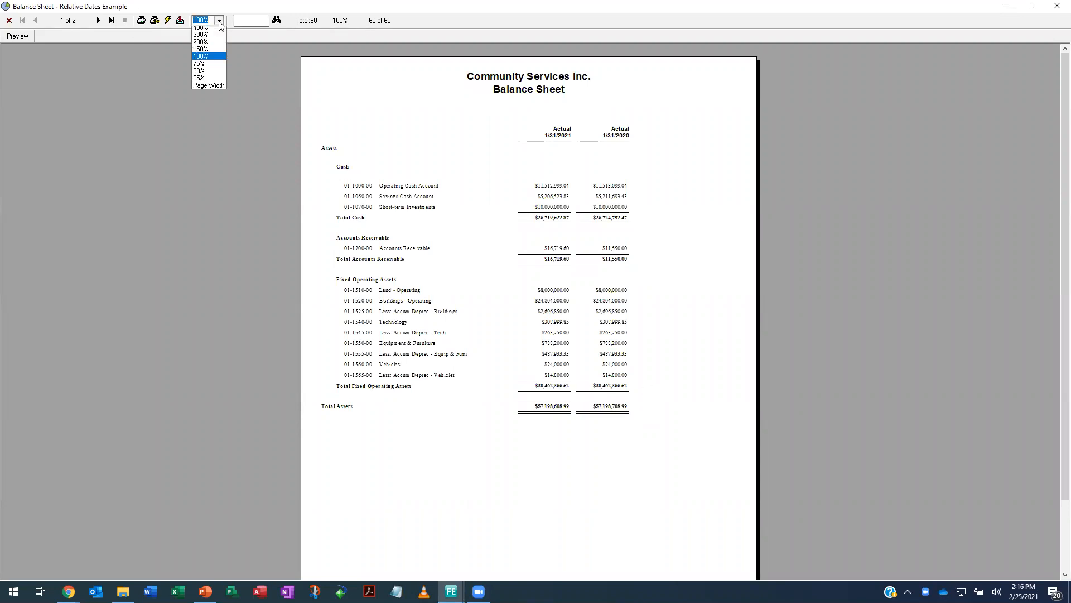
pyautogui.click(211, 54)
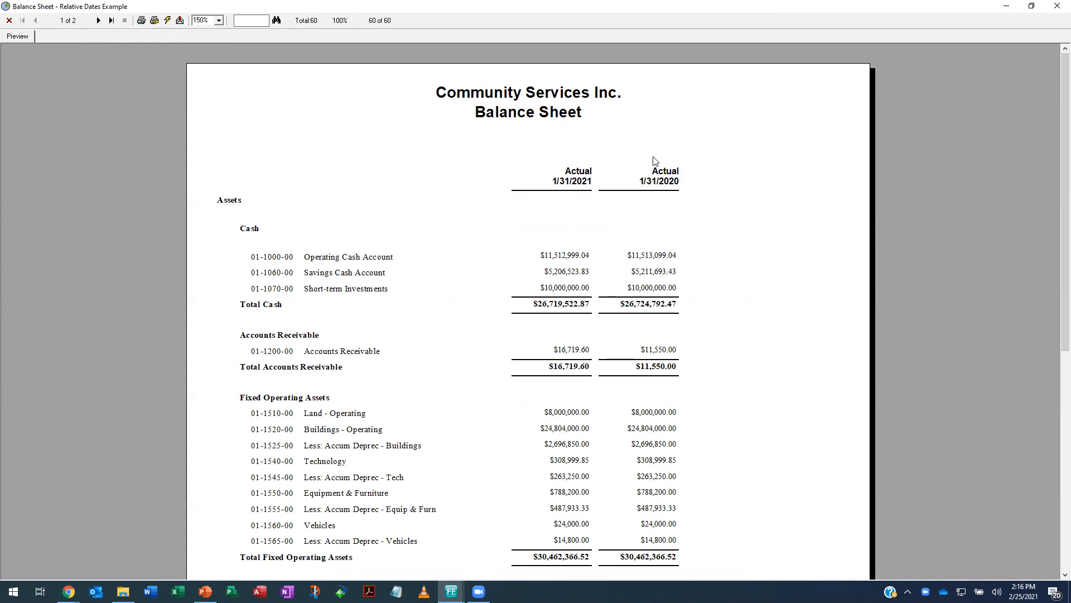
pyautogui.click(1057, 7)
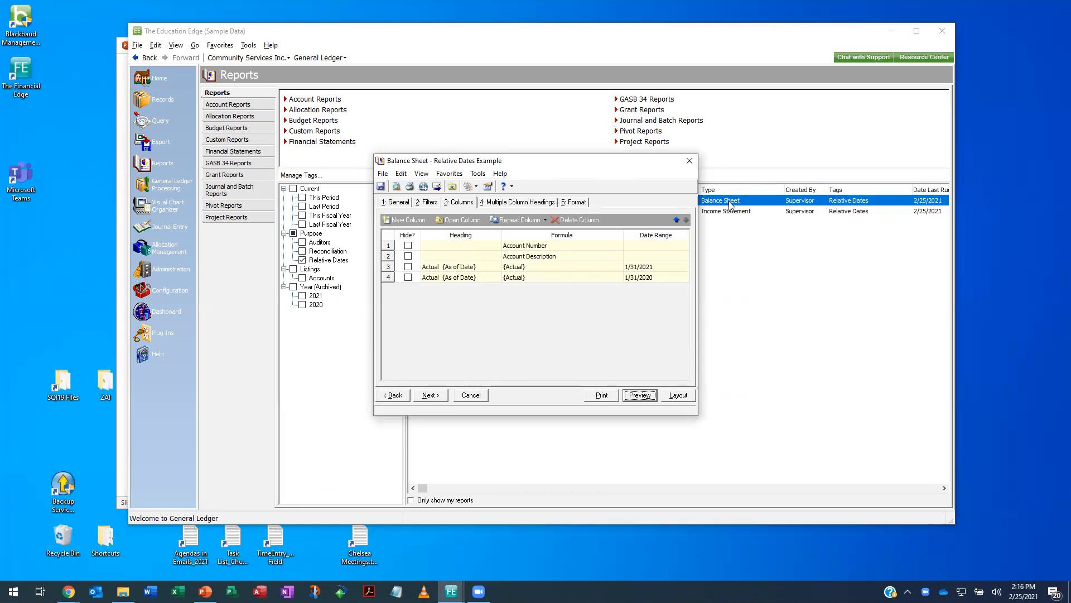
pyautogui.click(690, 161)
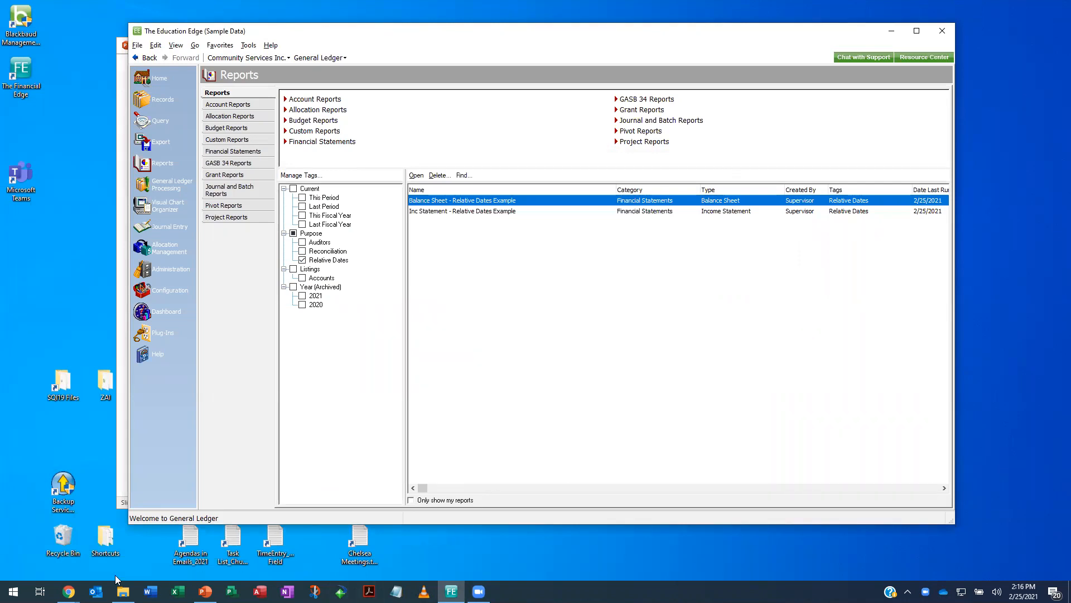
# Switch to Financial Edge NXT in Chrome and open the Demo Income Statement - Relative Dates report for editing
pyautogui.click(68, 591)
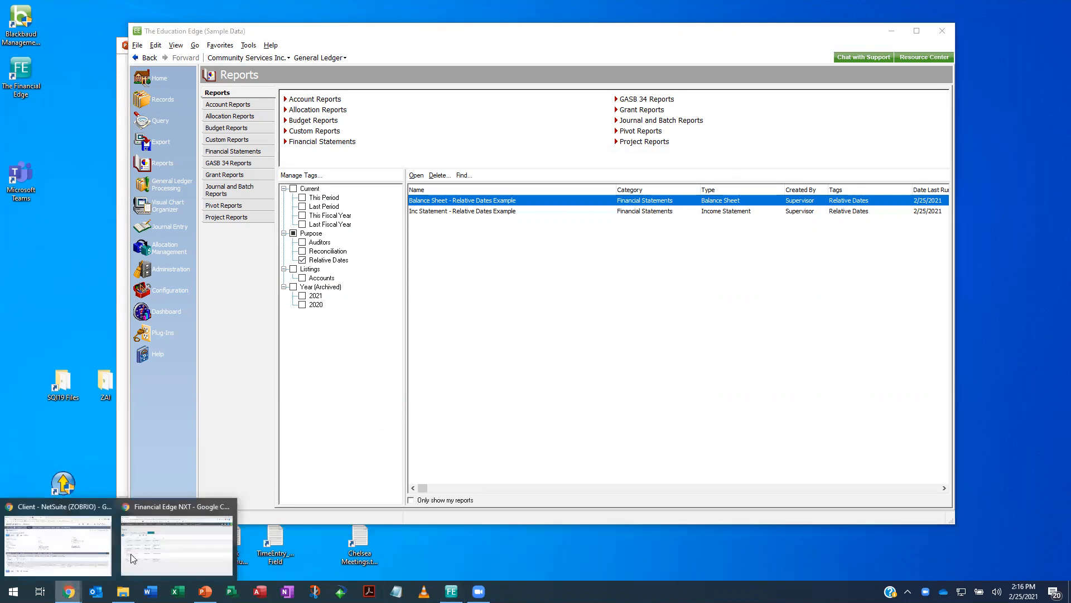
pyautogui.click(140, 550)
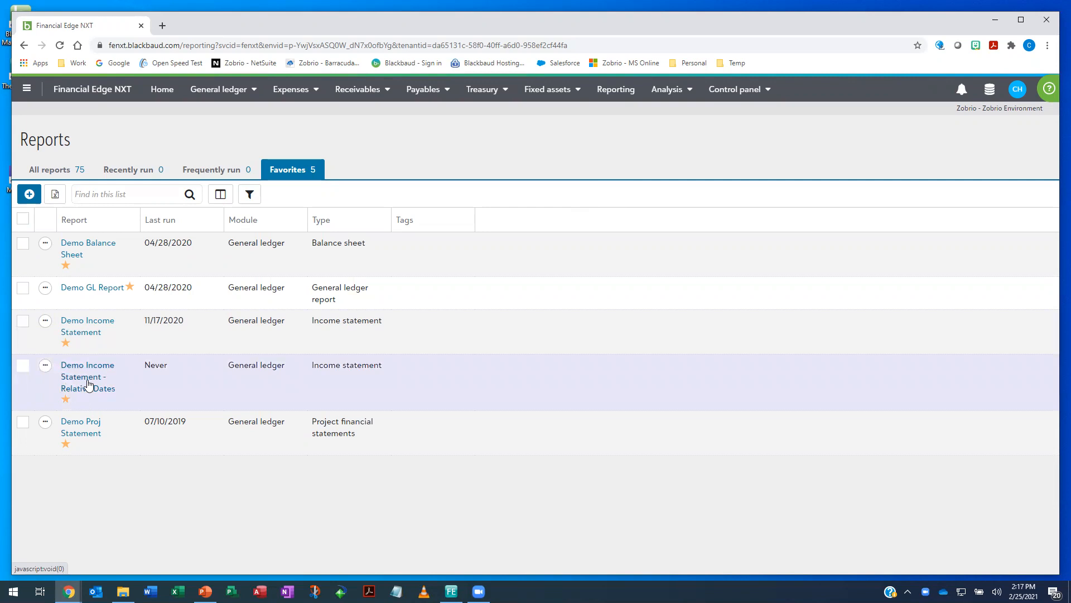
pyautogui.click(46, 367)
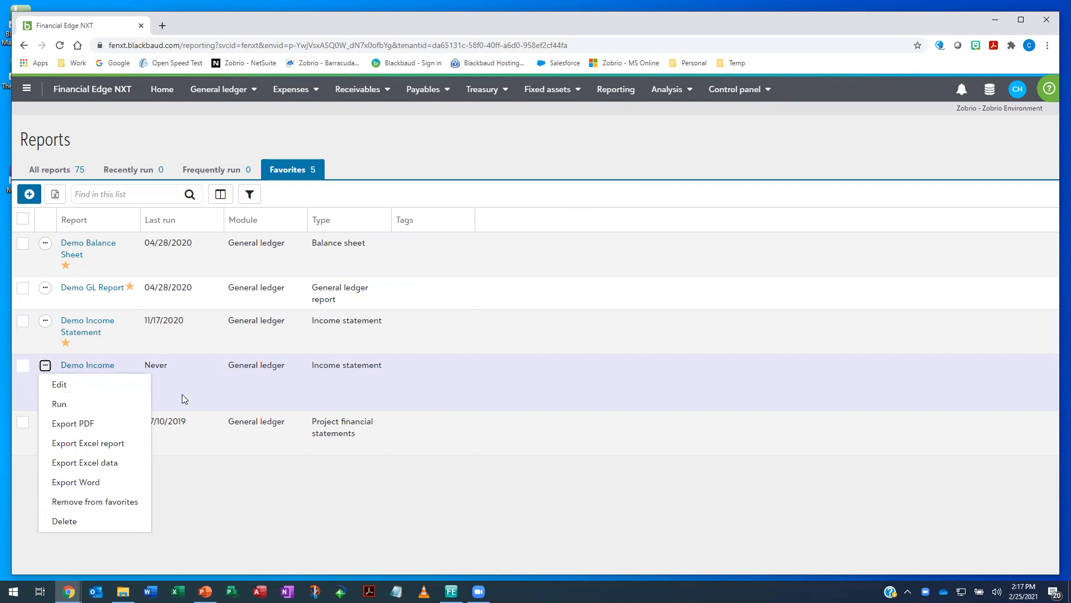
pyautogui.click(23, 365)
pyautogui.click(79, 382)
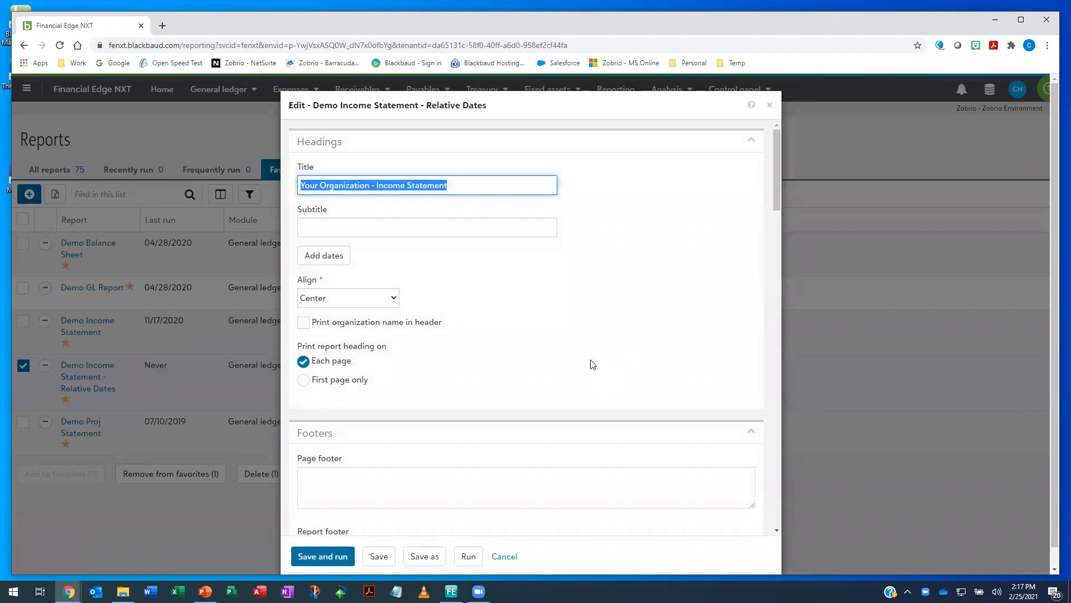
# Examine the date filter of column 4 in the report's column list and close the column unchanged
pyautogui.moveTo(778, 156); pyautogui.dragTo(791, 254)
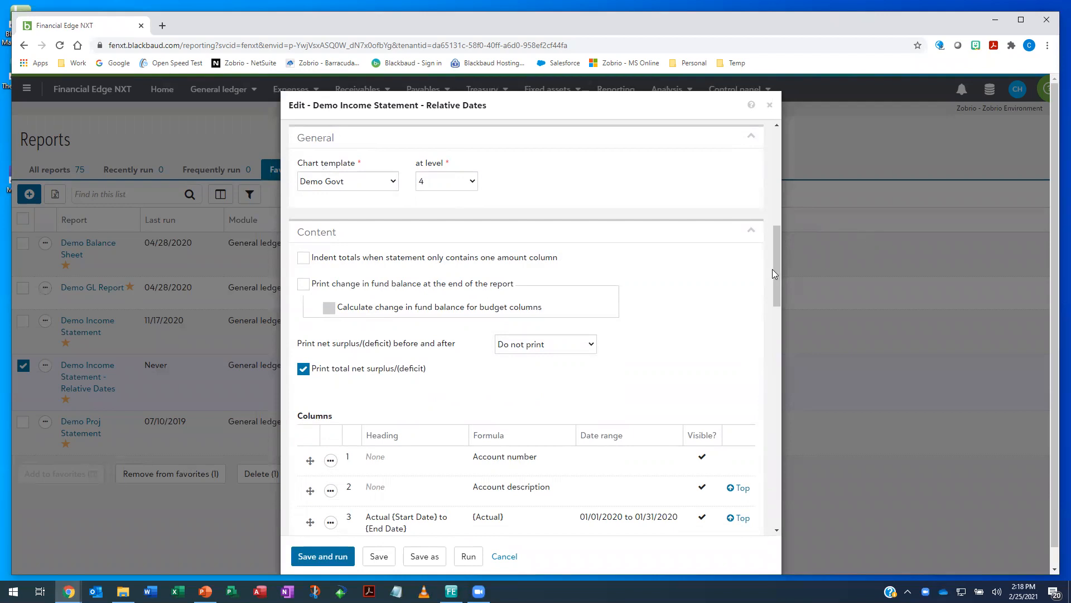
pyautogui.moveTo(777, 269); pyautogui.dragTo(792, 287)
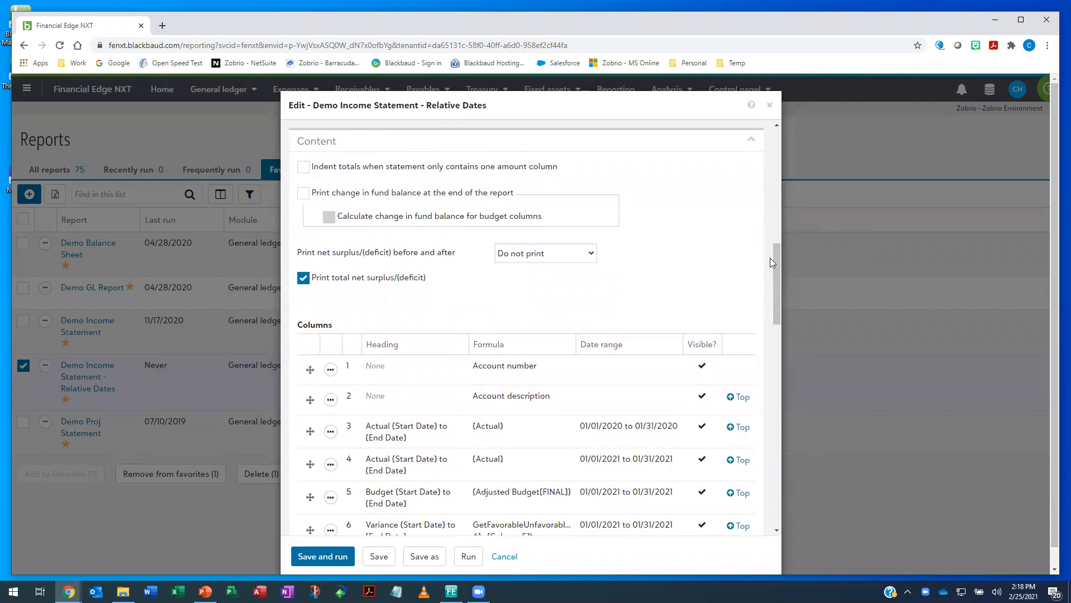
pyautogui.moveTo(775, 264); pyautogui.dragTo(789, 296)
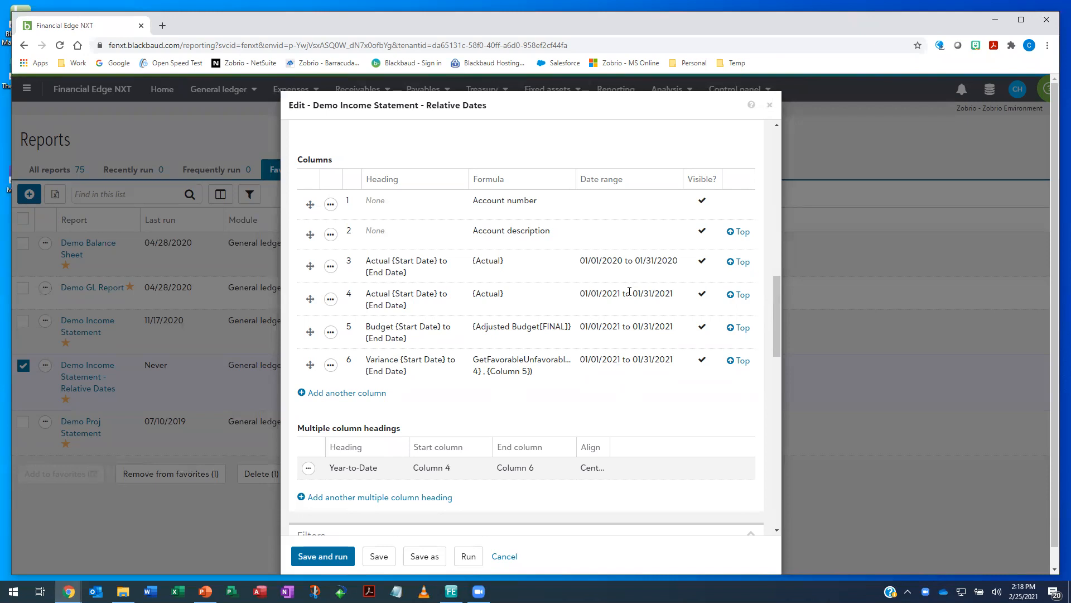
pyautogui.click(330, 300)
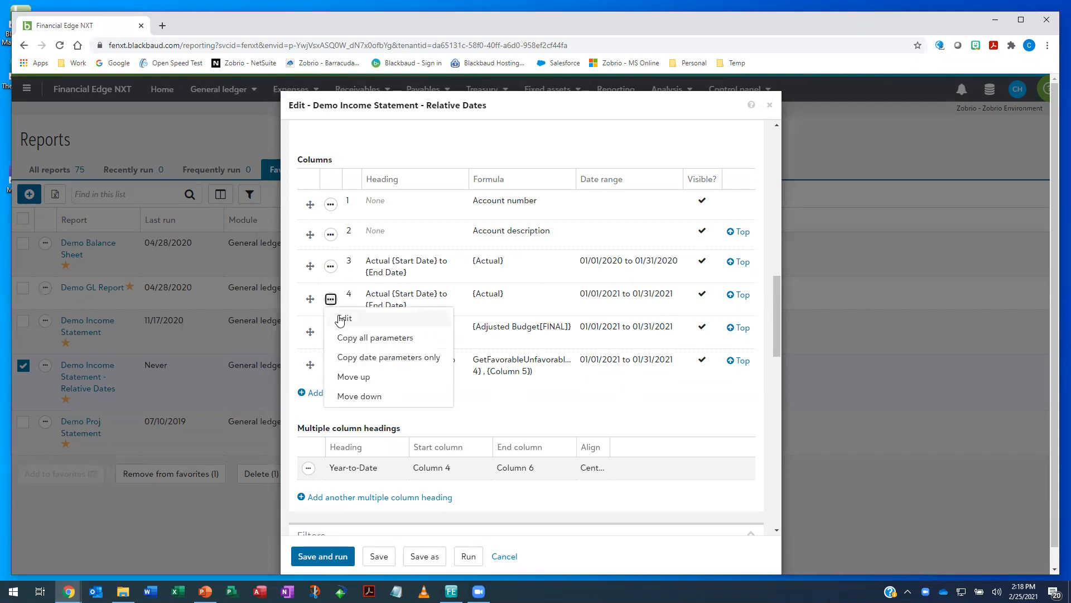
pyautogui.click(340, 317)
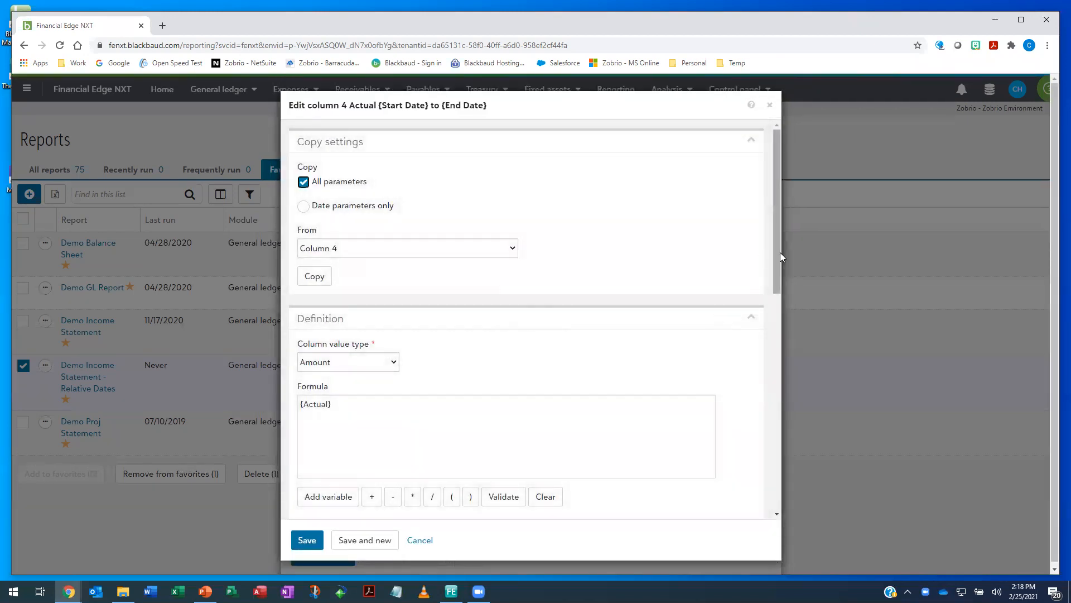
pyautogui.moveTo(780, 252); pyautogui.dragTo(784, 375)
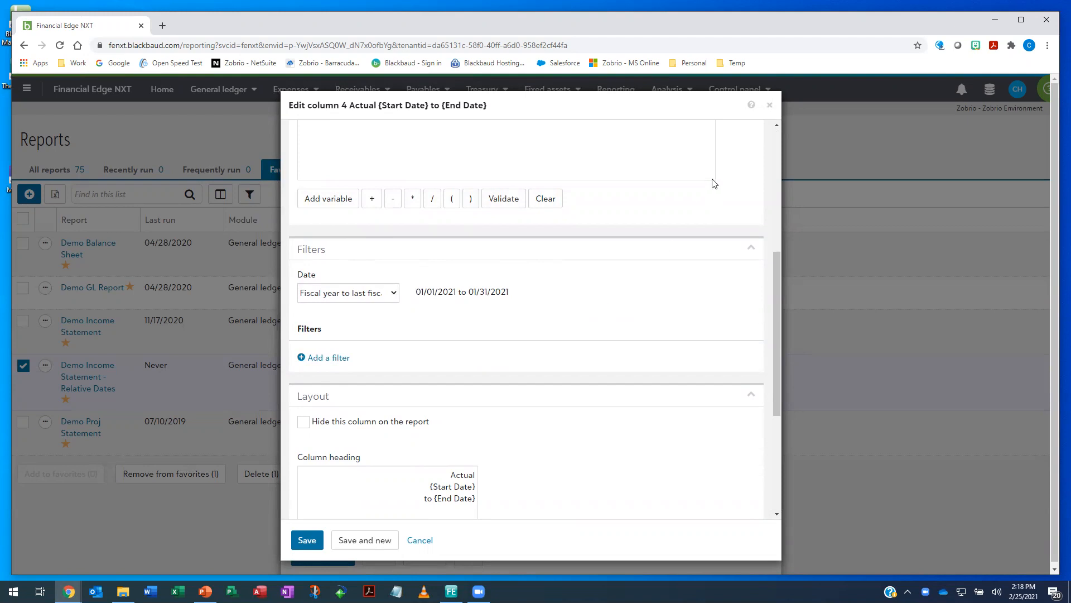
pyautogui.click(770, 106)
# Examine column 3's relative range settings and the available date options, and cancel out of the column and report editor
pyautogui.click(331, 266)
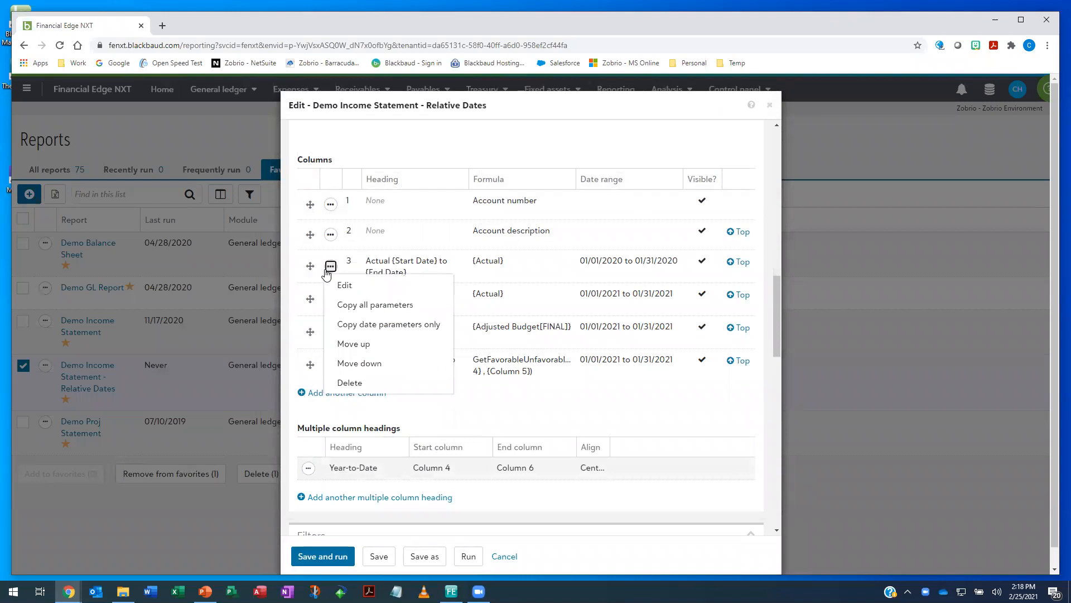
pyautogui.click(342, 284)
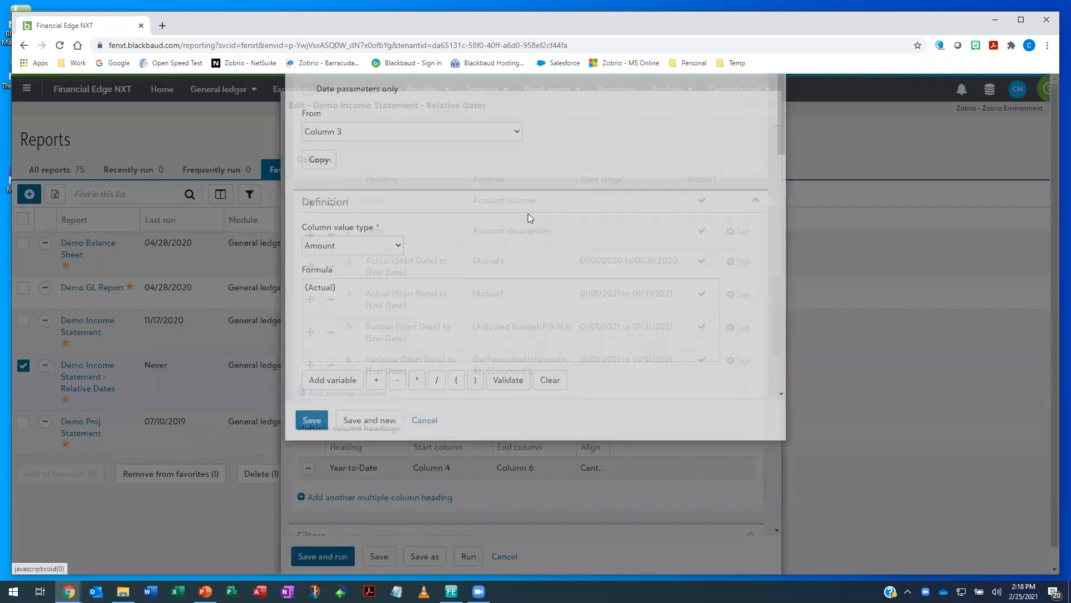
pyautogui.moveTo(782, 152); pyautogui.dragTo(792, 282)
pyautogui.click(399, 224)
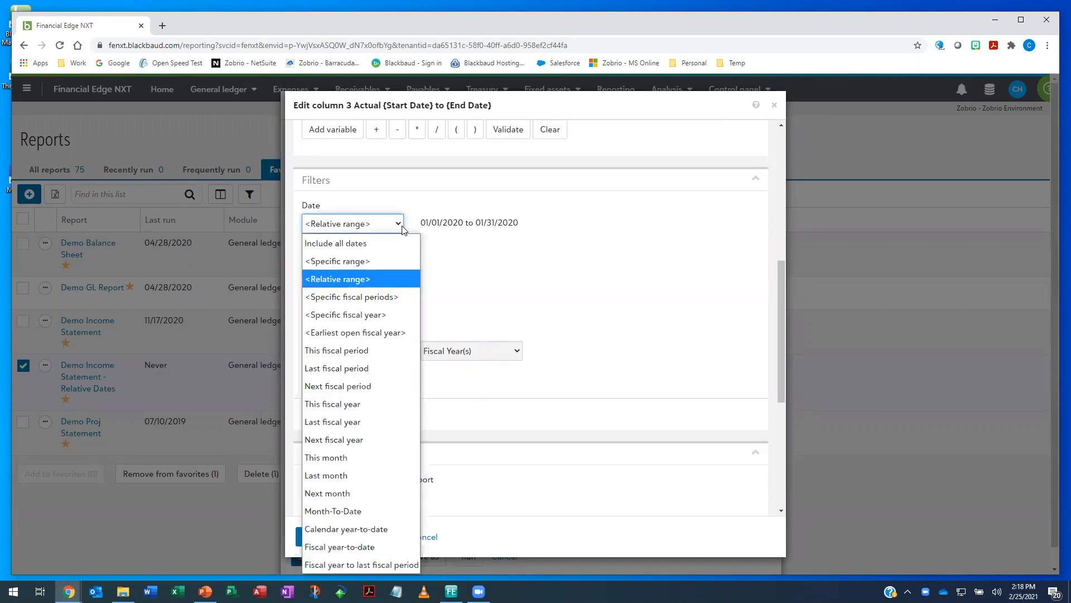
pyautogui.click(401, 225)
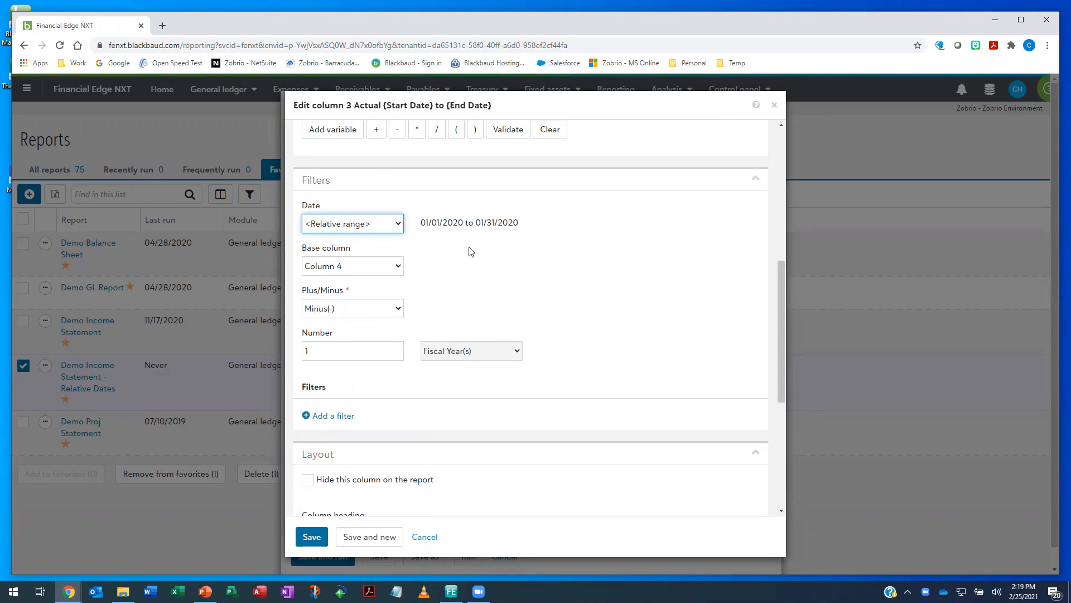
pyautogui.click(426, 539)
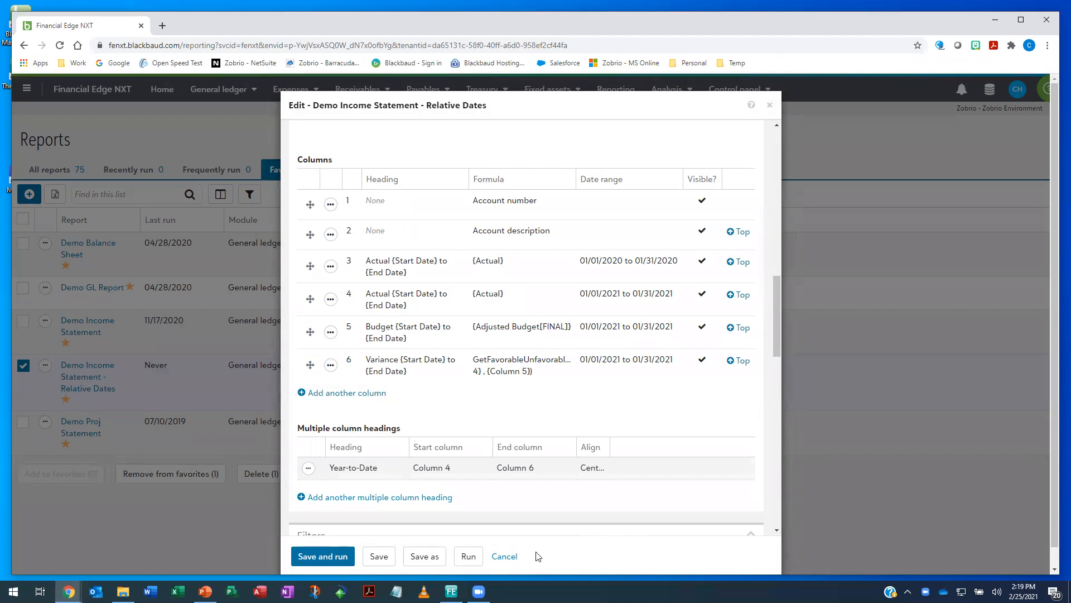
pyautogui.click(505, 556)
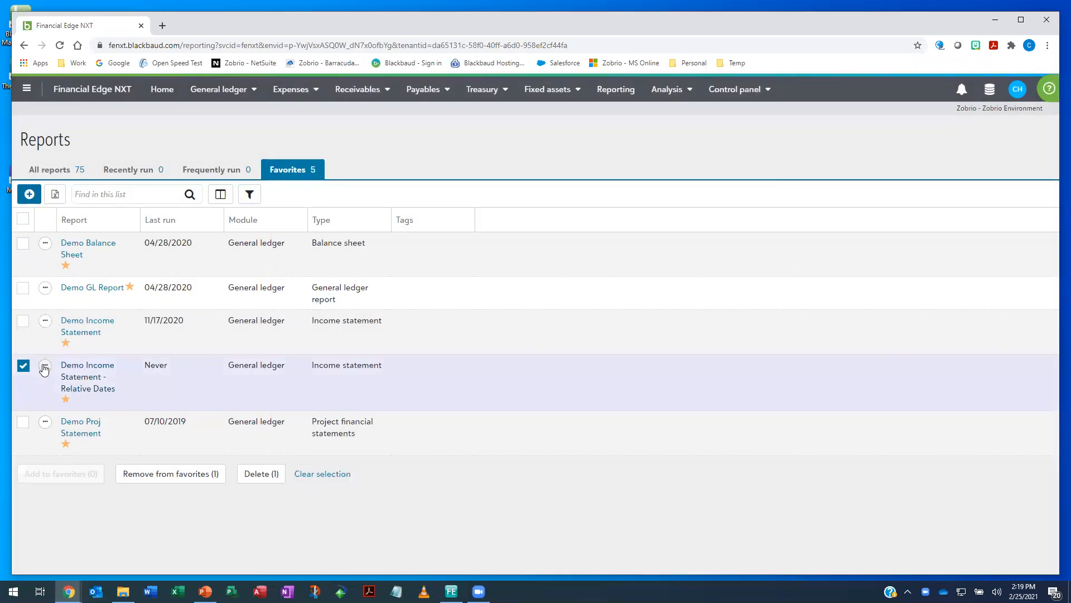
# Run the Demo Income Statement - Relative Dates report from the favorites list
pyautogui.click(45, 366)
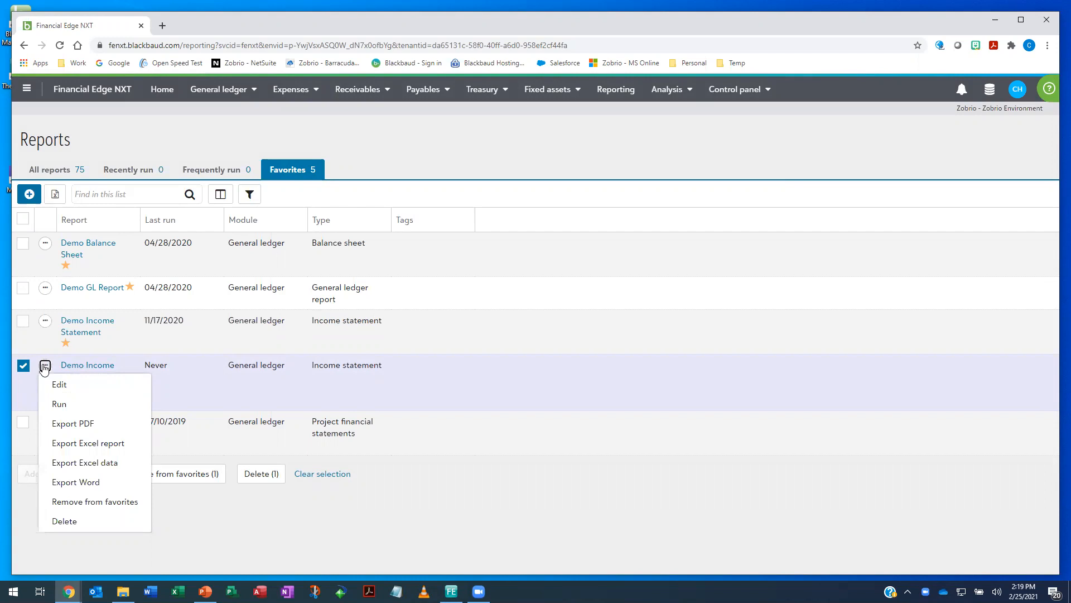
pyautogui.click(56, 403)
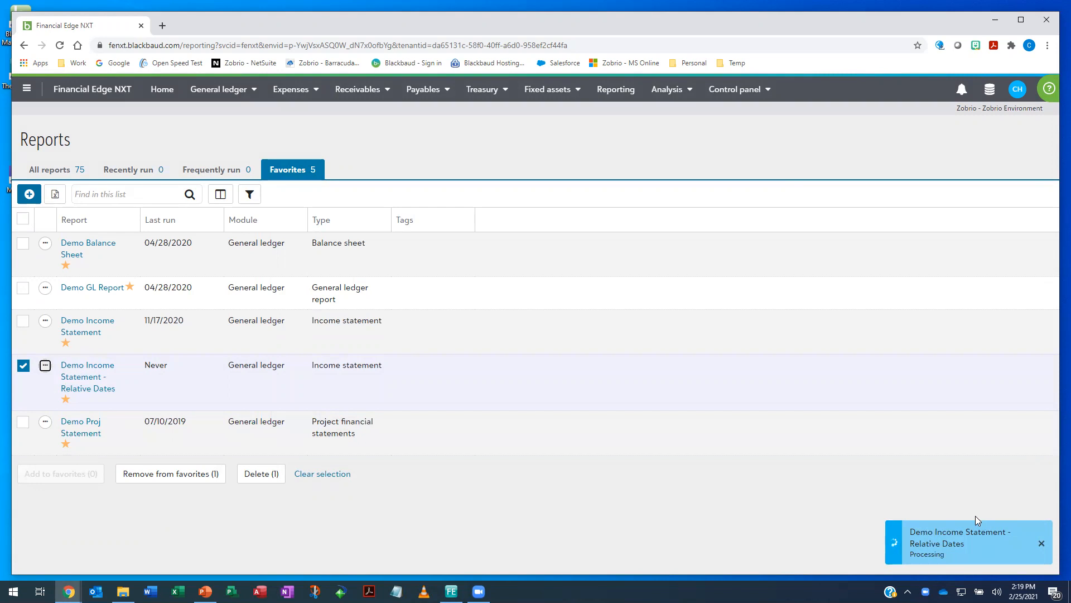
# Open the processed Demo Income Statement - Relative Dates report and examine its column date ranges at 160% zoom
pyautogui.click(926, 554)
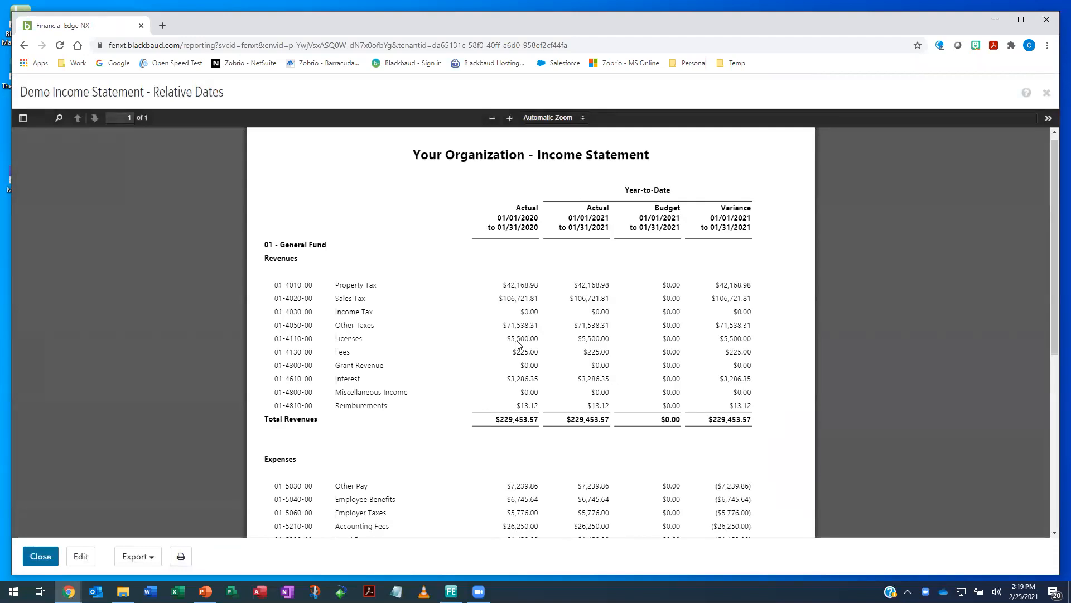
pyautogui.click(511, 117)
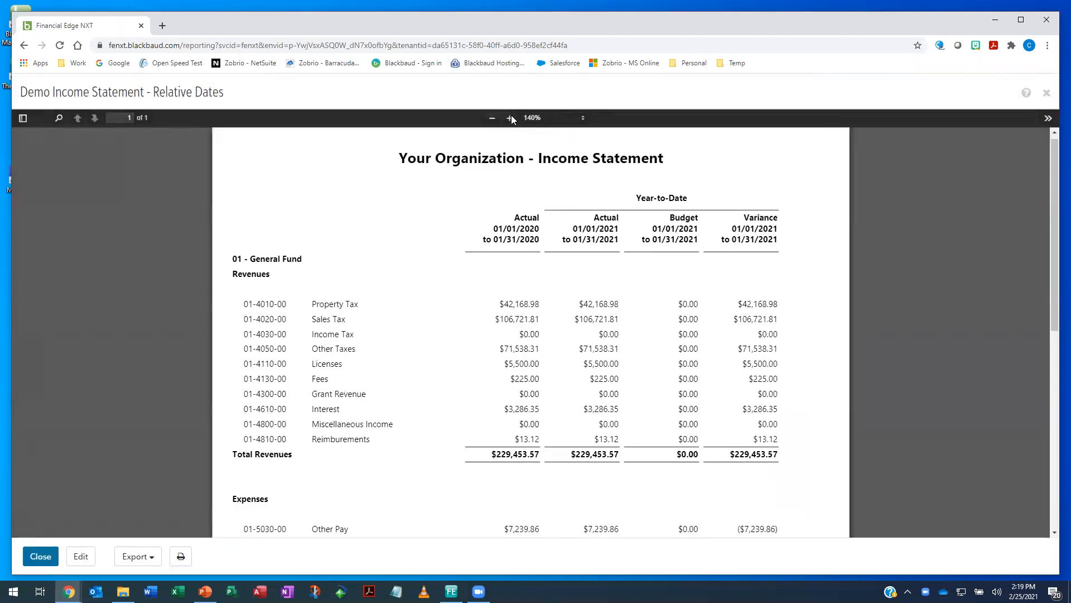
pyautogui.click(511, 118)
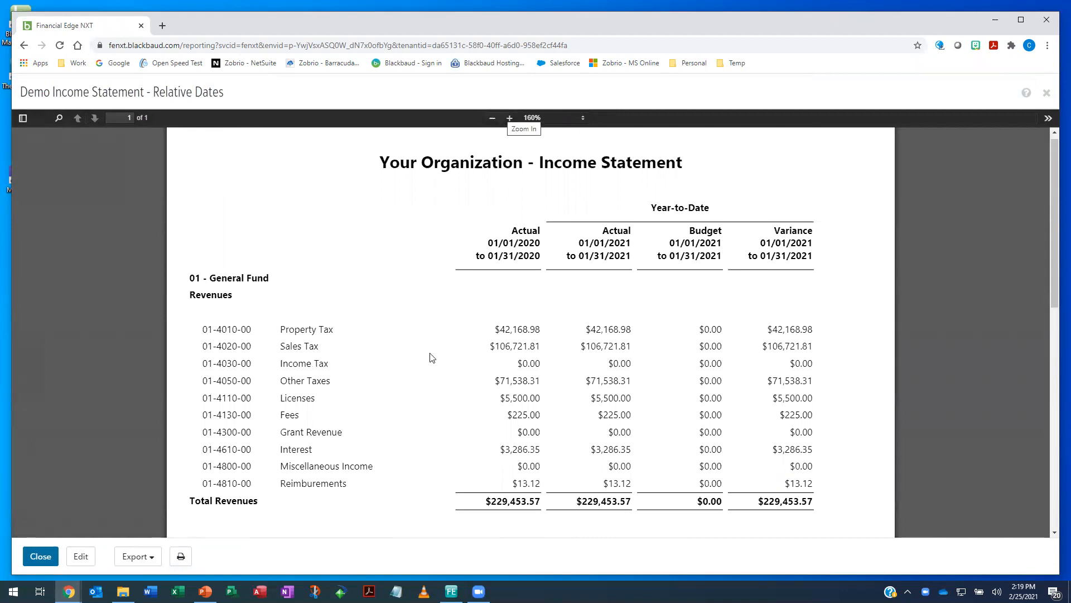
# Export the income statement as an Excel report and save it as Demo Income Statement - Relative Dates.xlsx in the Downloads folder
pyautogui.click(154, 558)
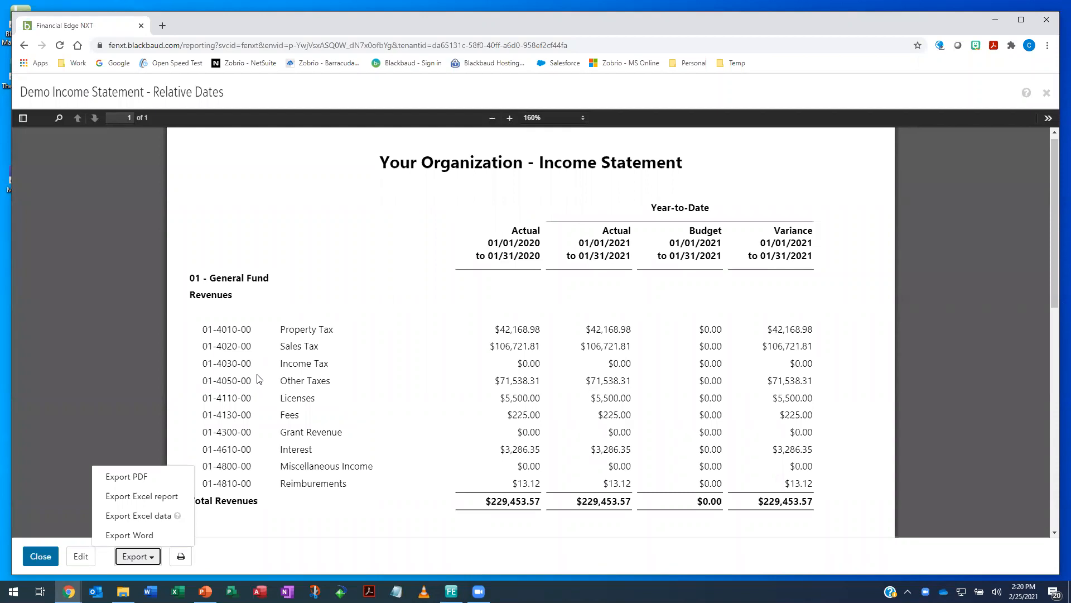
pyautogui.click(151, 497)
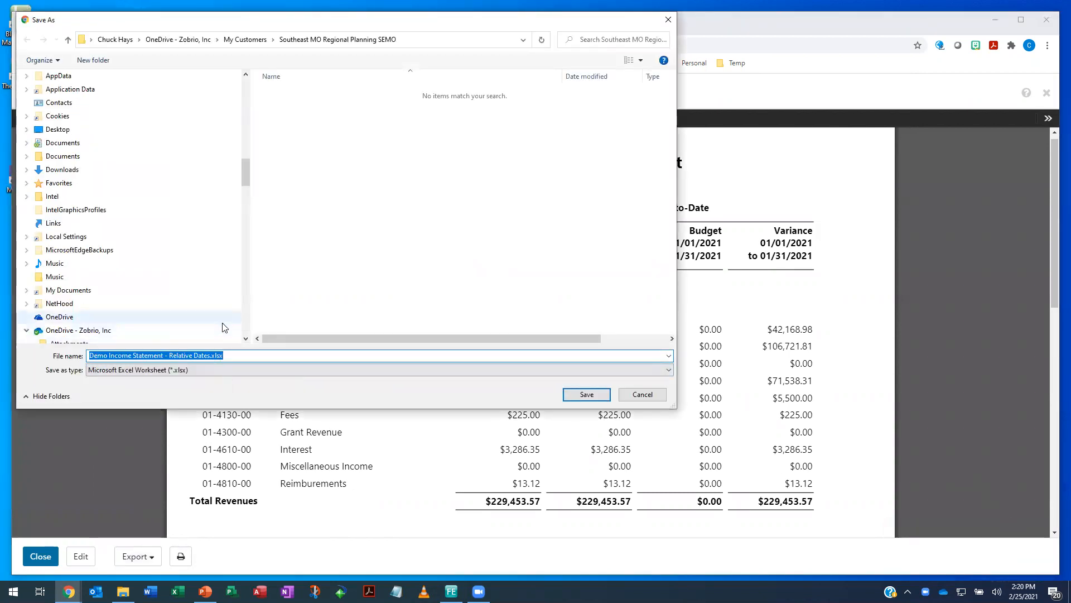
pyautogui.moveTo(246, 178); pyautogui.dragTo(277, 326)
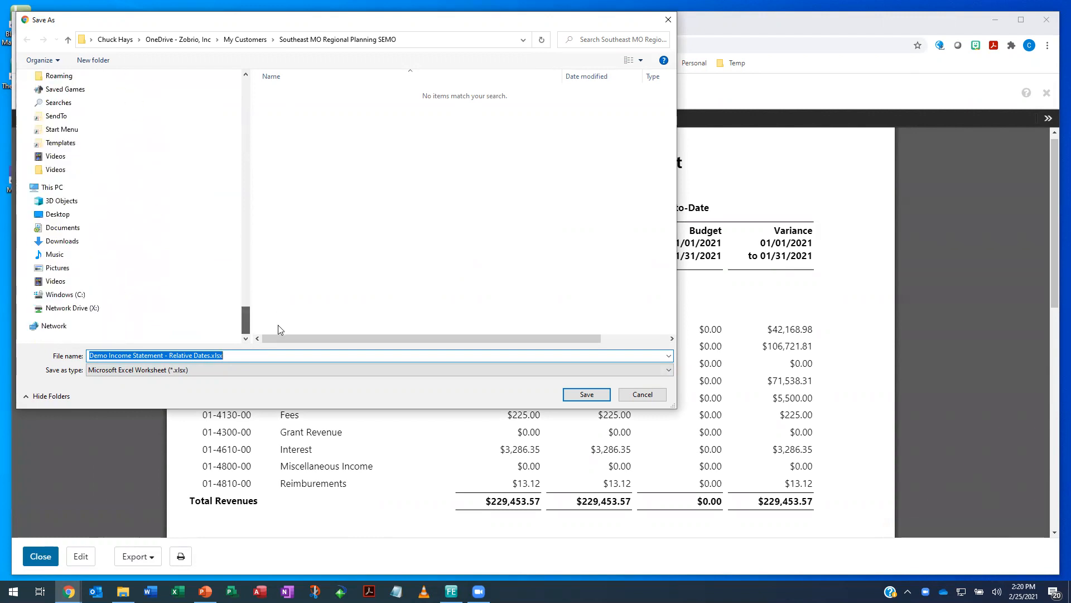
pyautogui.scroll(20, 37, 322)
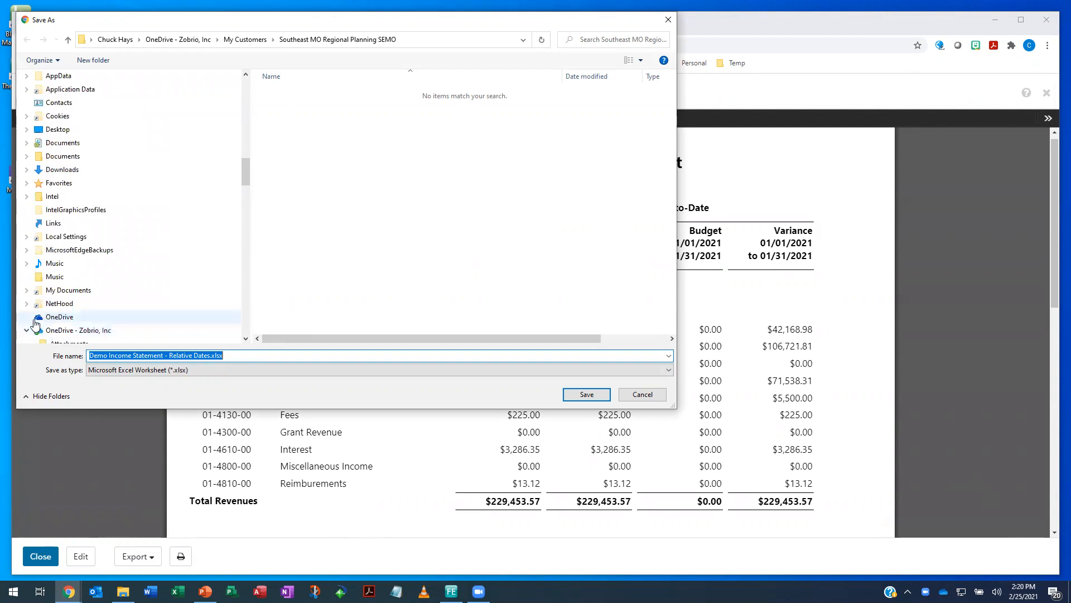
pyautogui.click(56, 170)
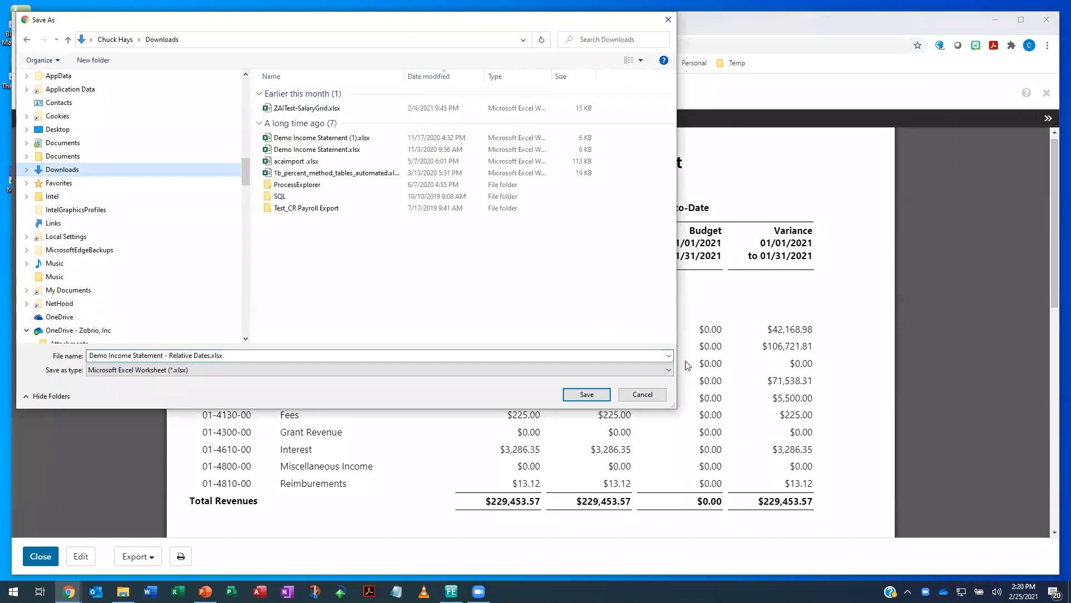
pyautogui.click(586, 394)
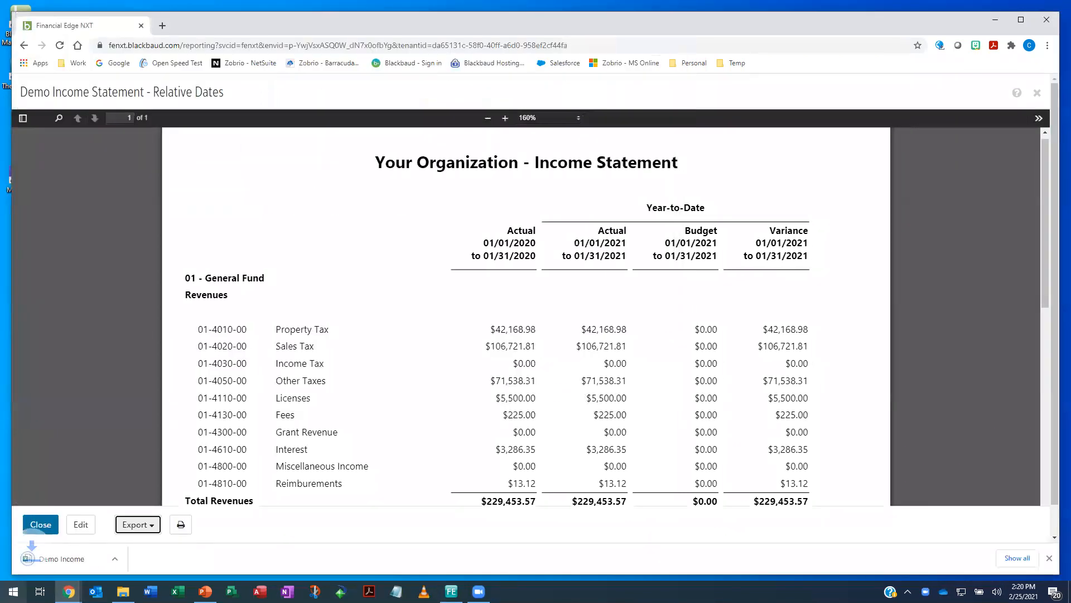
# Open the exported workbook in Excel, review the income statement at 130% zoom from the headings to the net surplus row, and close it
pyautogui.click(50, 560)
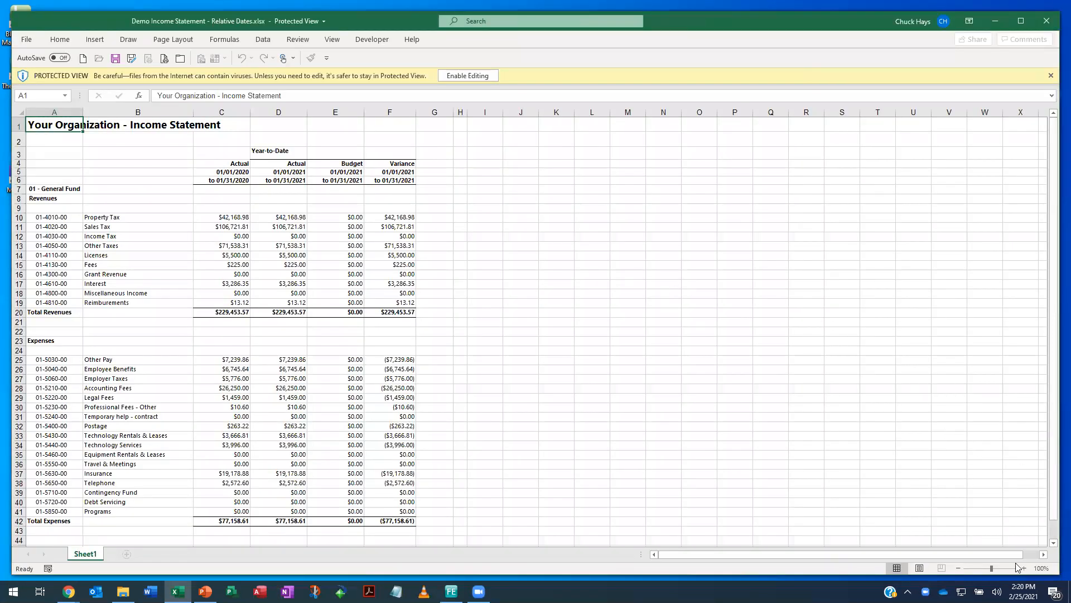
pyautogui.click(1023, 569)
pyautogui.click(1024, 569)
pyautogui.click(1023, 569)
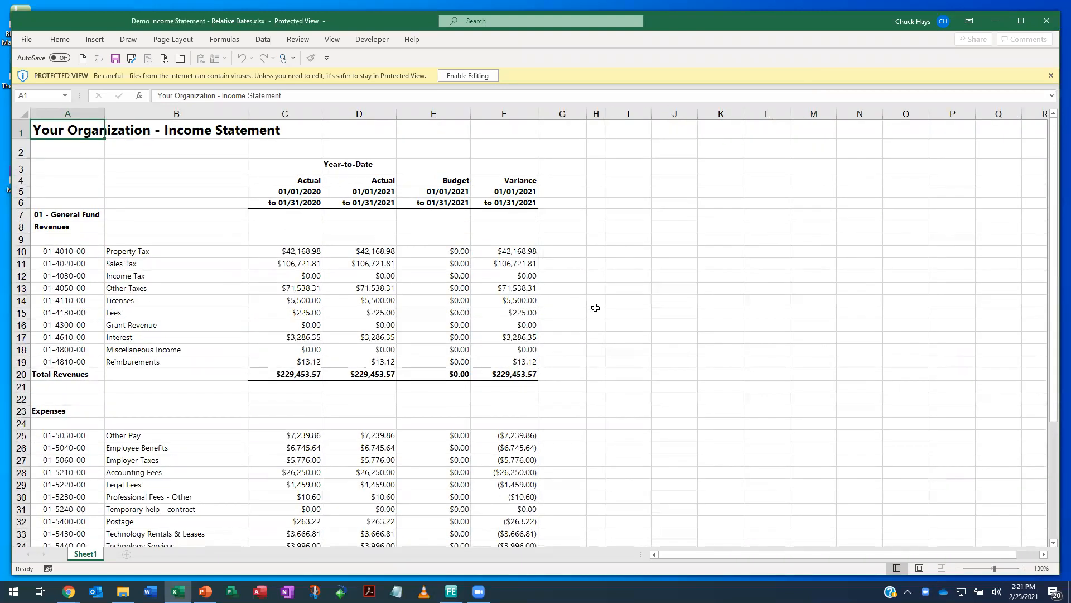
pyautogui.scroll(-7, 526, 395)
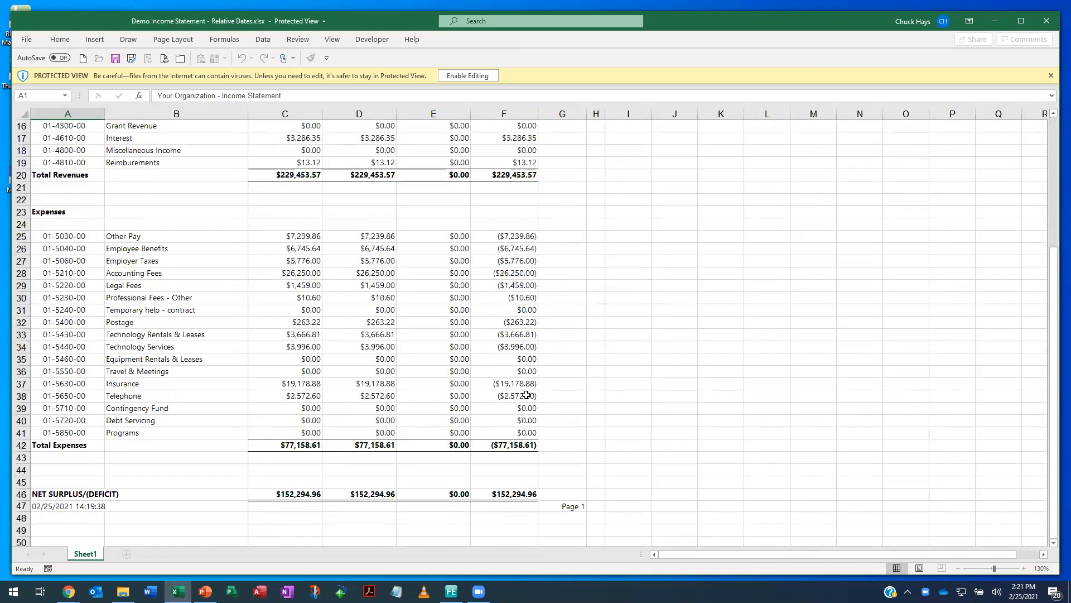
pyautogui.scroll(7, 526, 394)
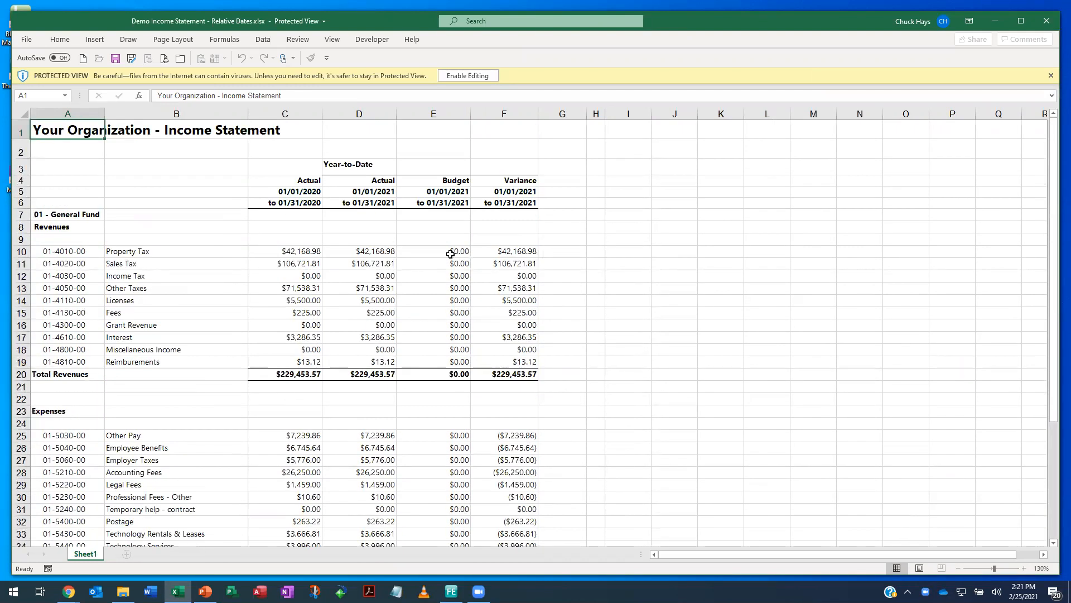
pyautogui.click(1047, 20)
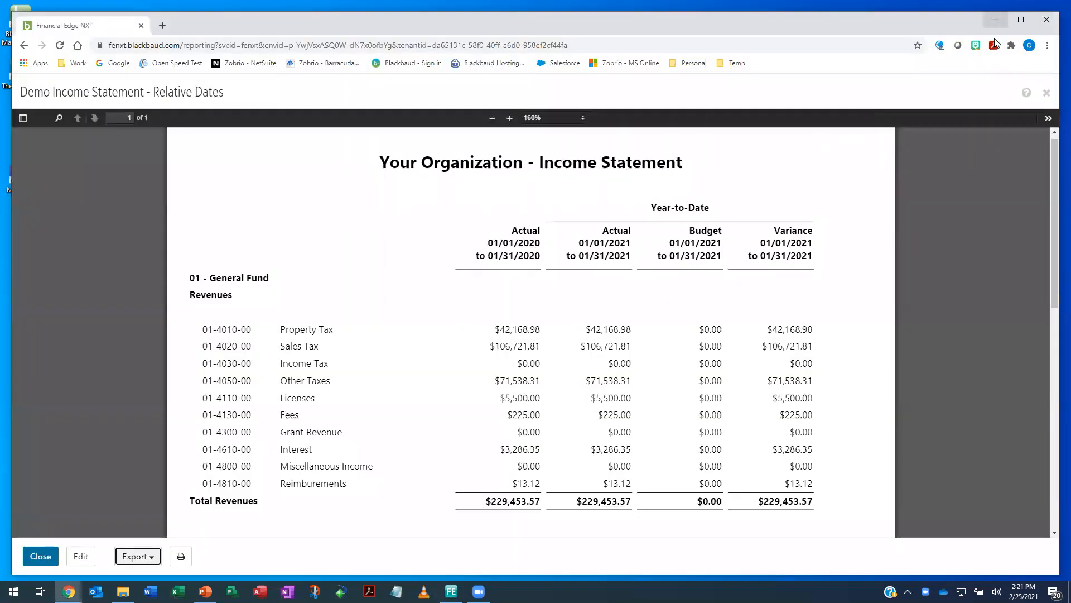
# Close the report preview, minimize the browser, and switch to the ZobrioU_Relative Dates slide show in PowerPoint
pyautogui.click(1046, 93)
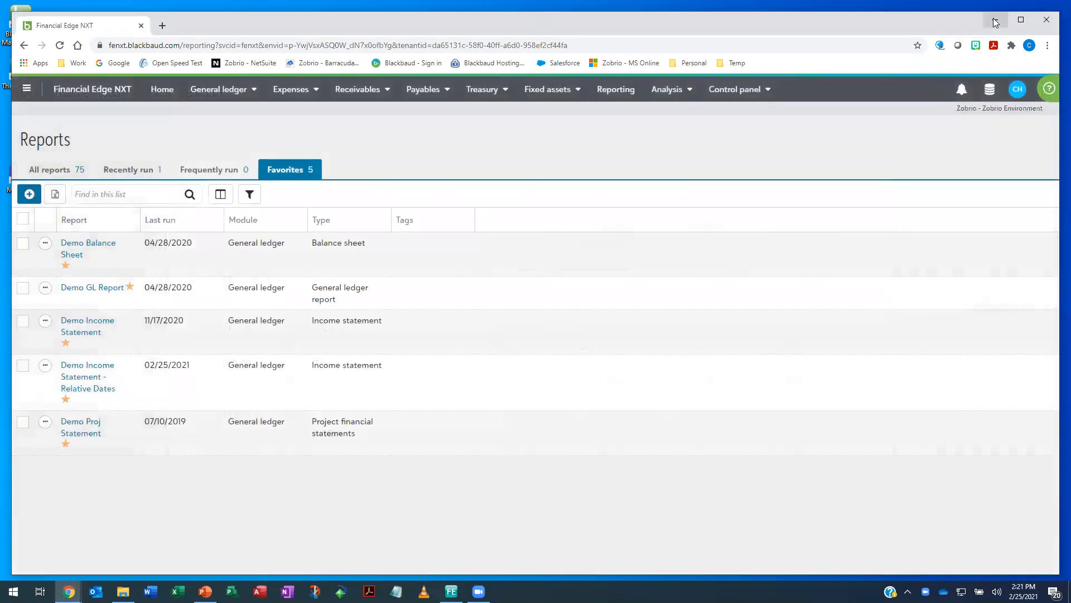
pyautogui.click(995, 22)
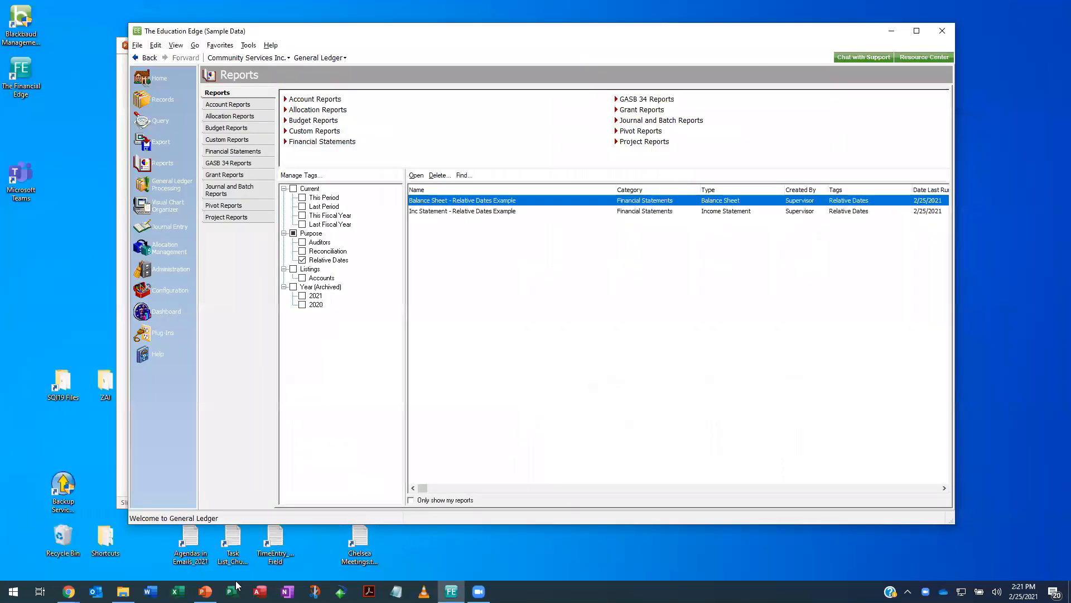
pyautogui.click(205, 591)
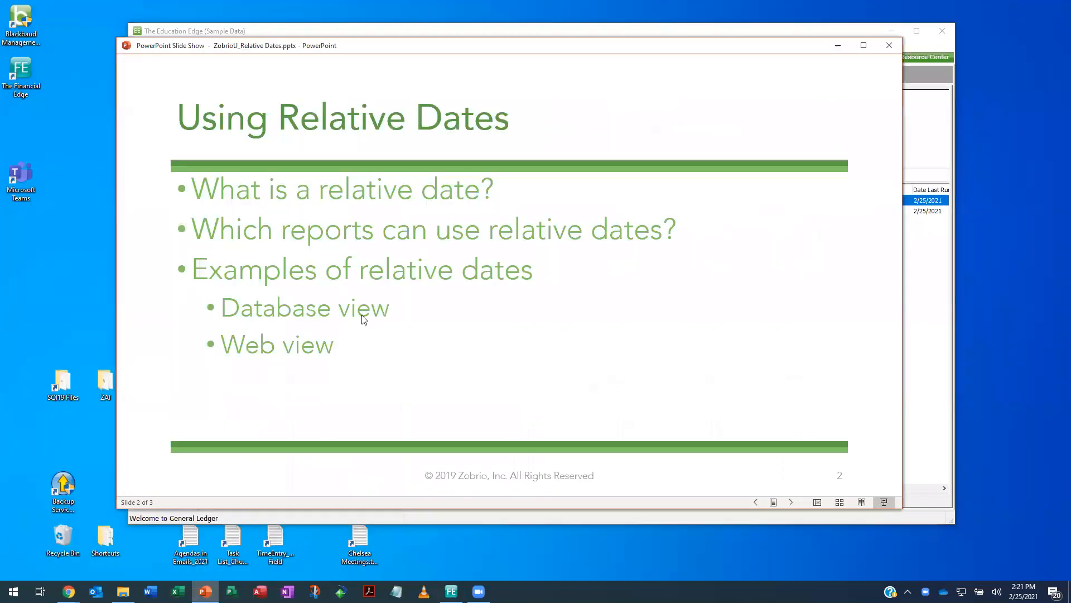